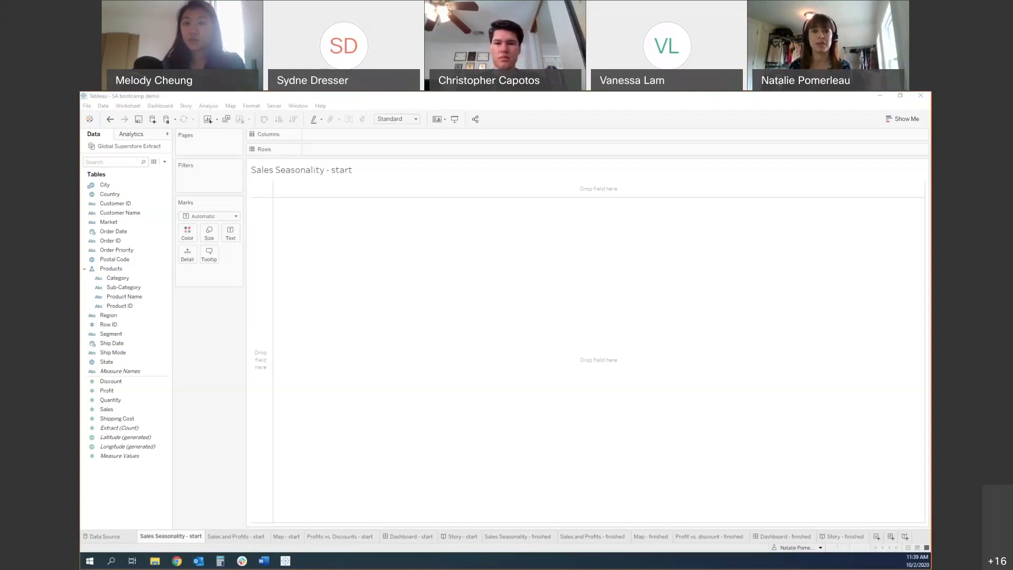
Add the Sales measure to the rows of the empty Sales Seasonality - start sheet.
click(107, 316)
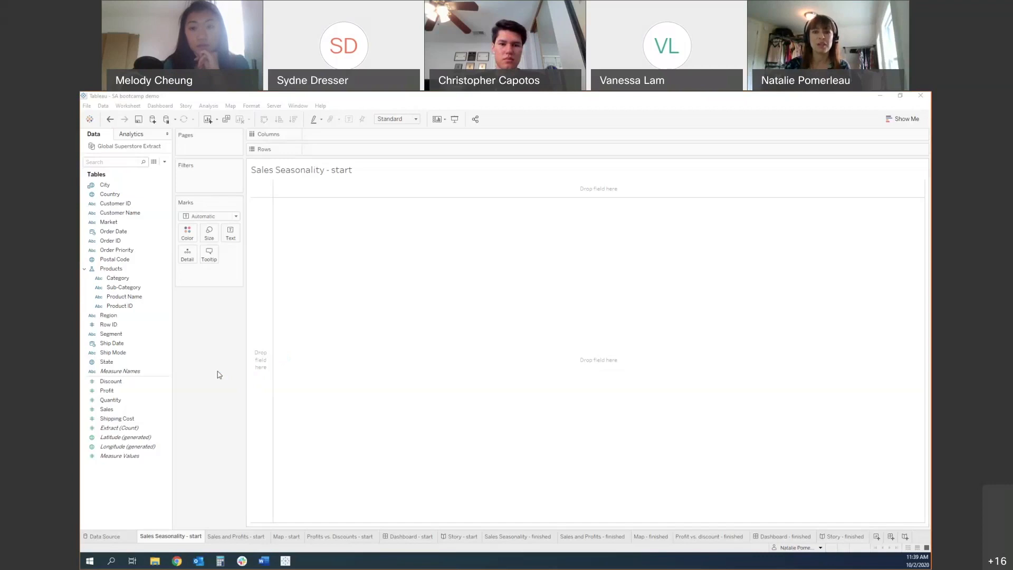
click(108, 390)
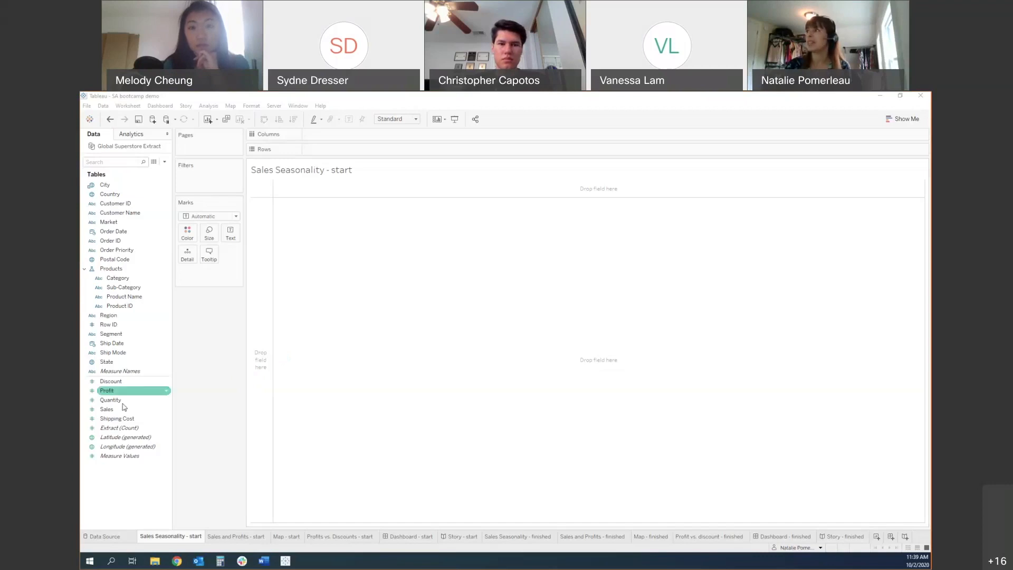
click(106, 410)
click(106, 410)
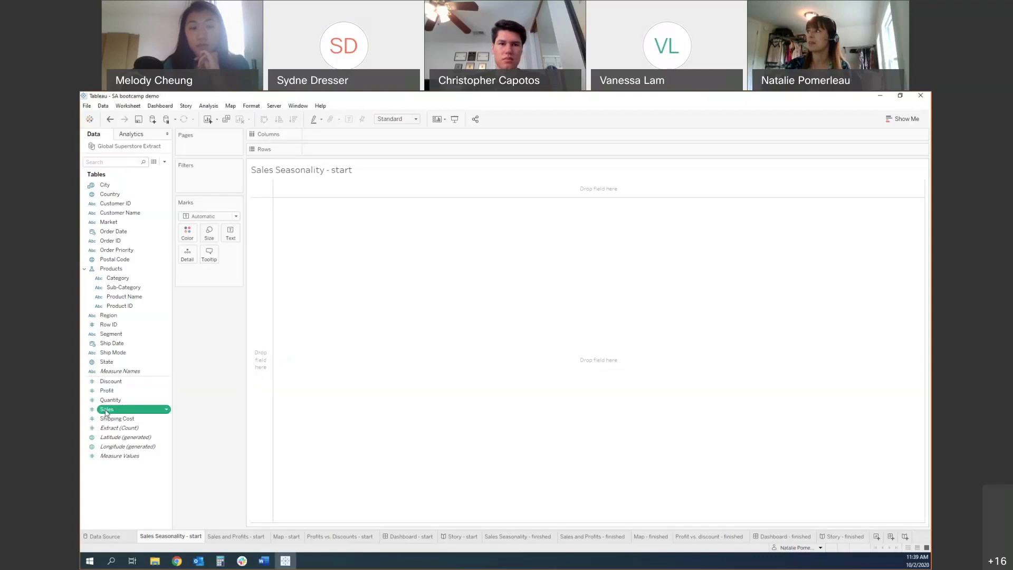
double_click(106, 410)
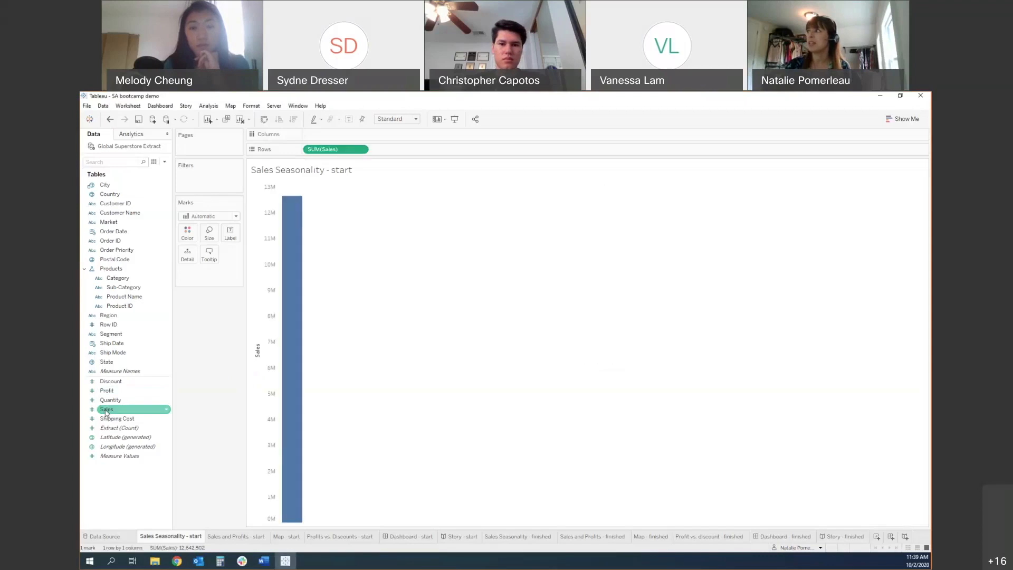
mouse_move(290, 380)
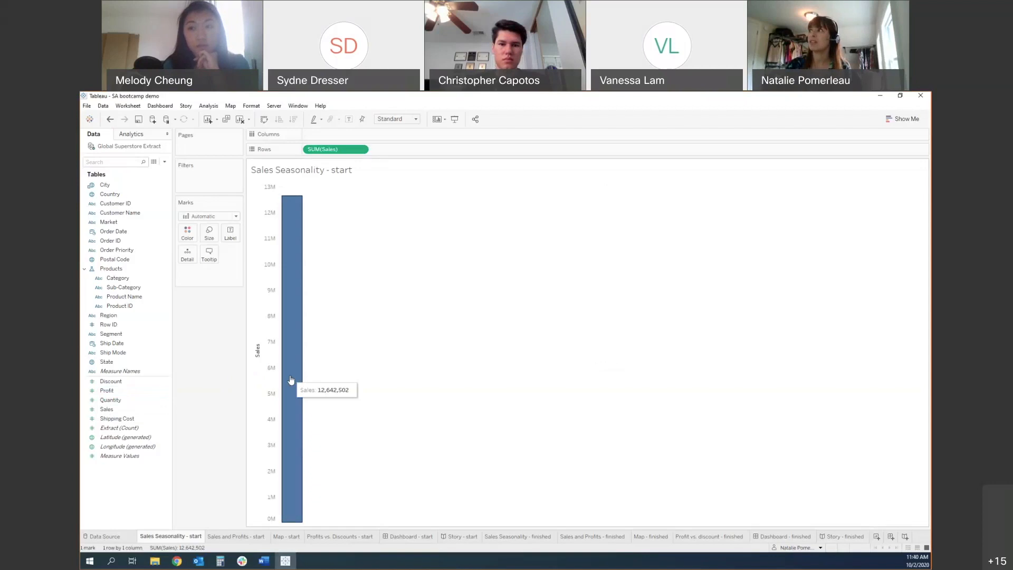
Add Order Date to the columns to plot sales by year.
click(114, 232)
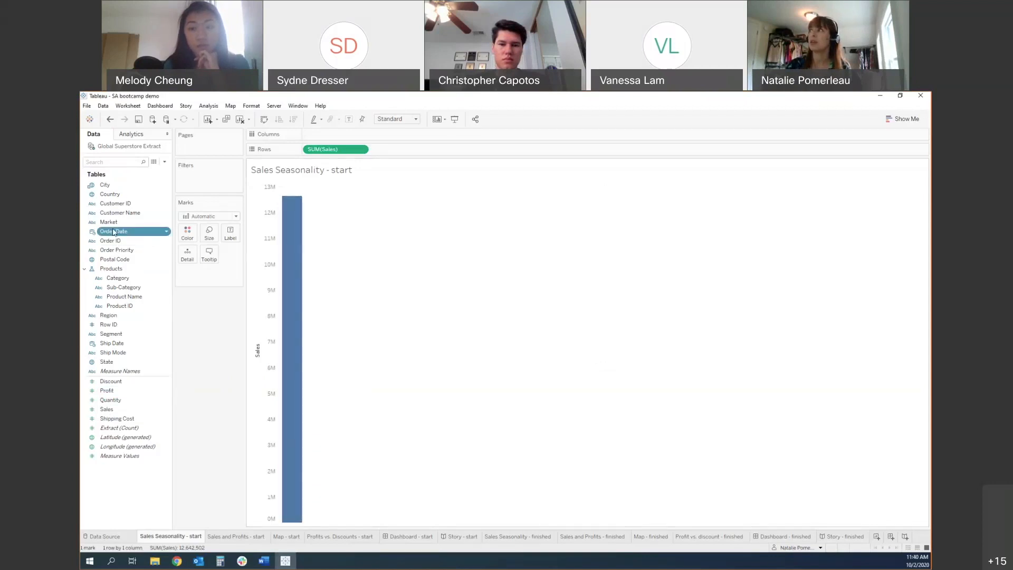
double_click(114, 232)
mouse_move(373, 224)
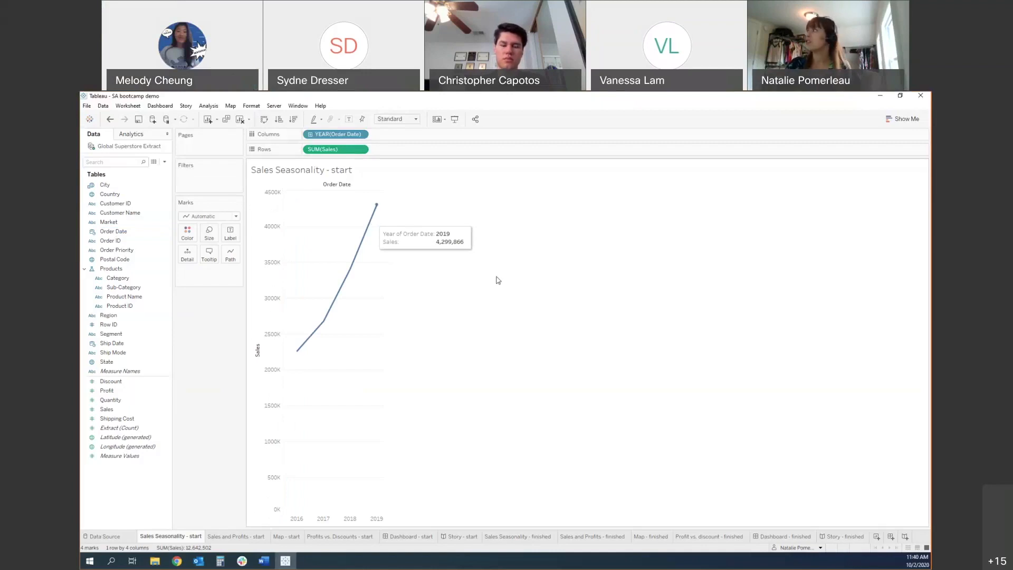
Try the yearly sales as a continuous area chart and as horizontal bars, and return to discrete lines.
click(911, 123)
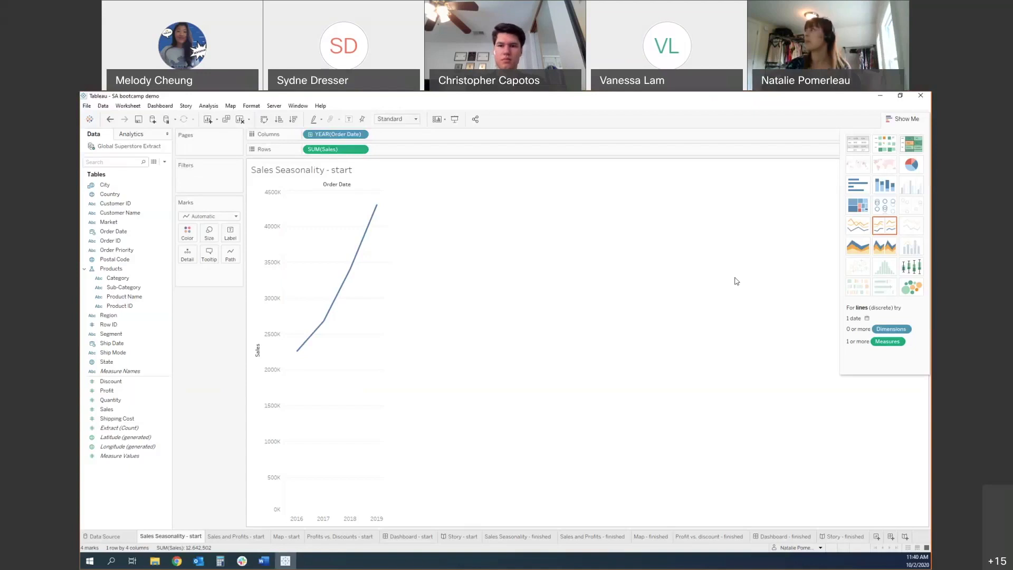
click(855, 245)
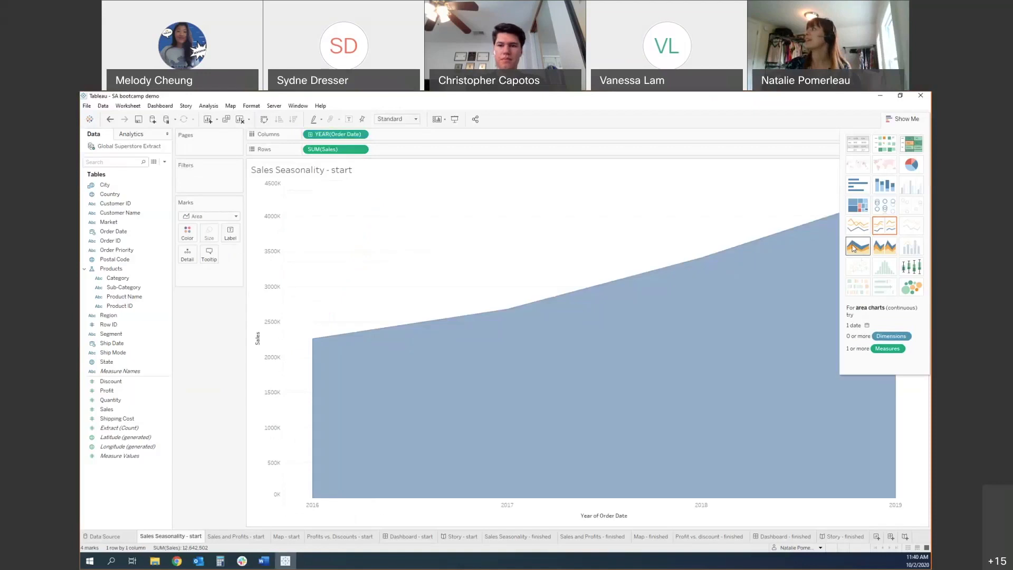
click(857, 185)
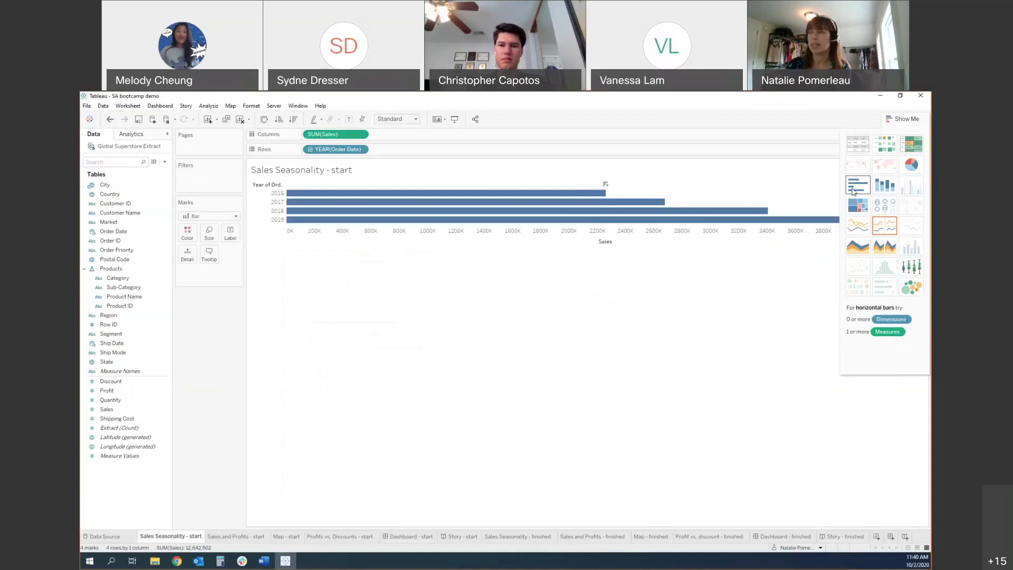
click(883, 227)
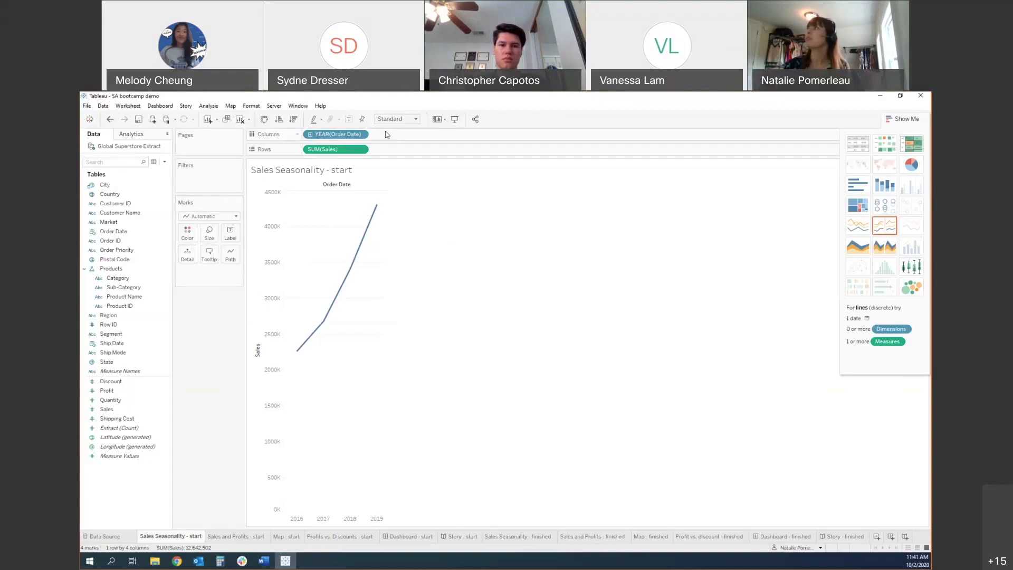
Set the Order Date field in the columns to the discrete Month level.
click(362, 136)
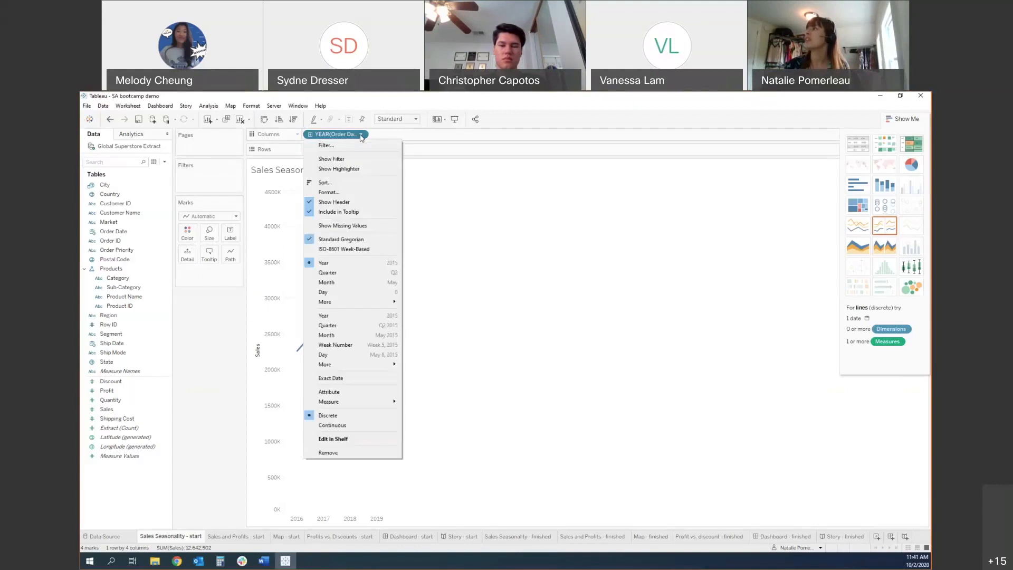
click(344, 288)
mouse_move(411, 331)
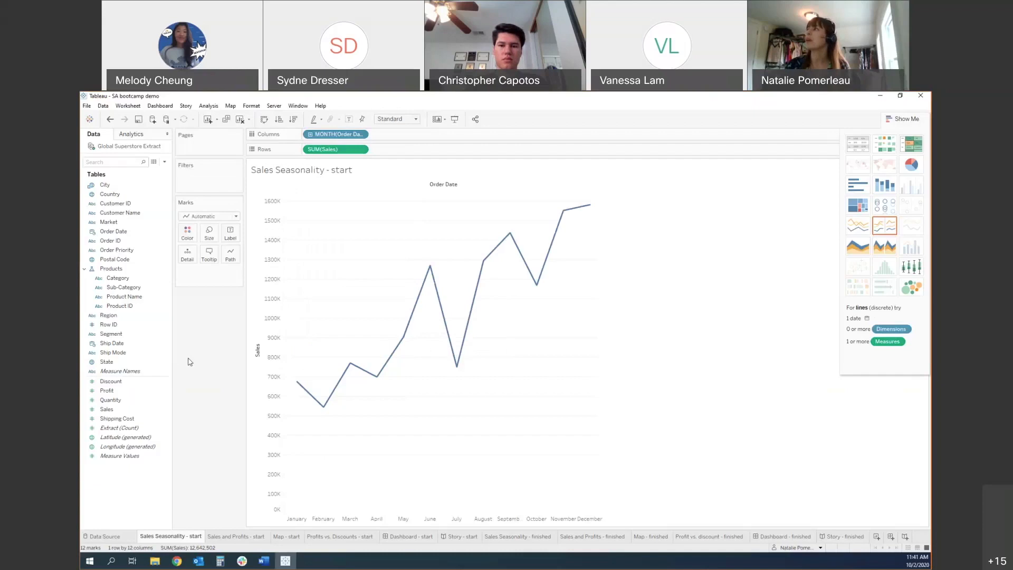
Color the monthly sales line by year of Order Date to get a separate line for each year.
click(128, 239)
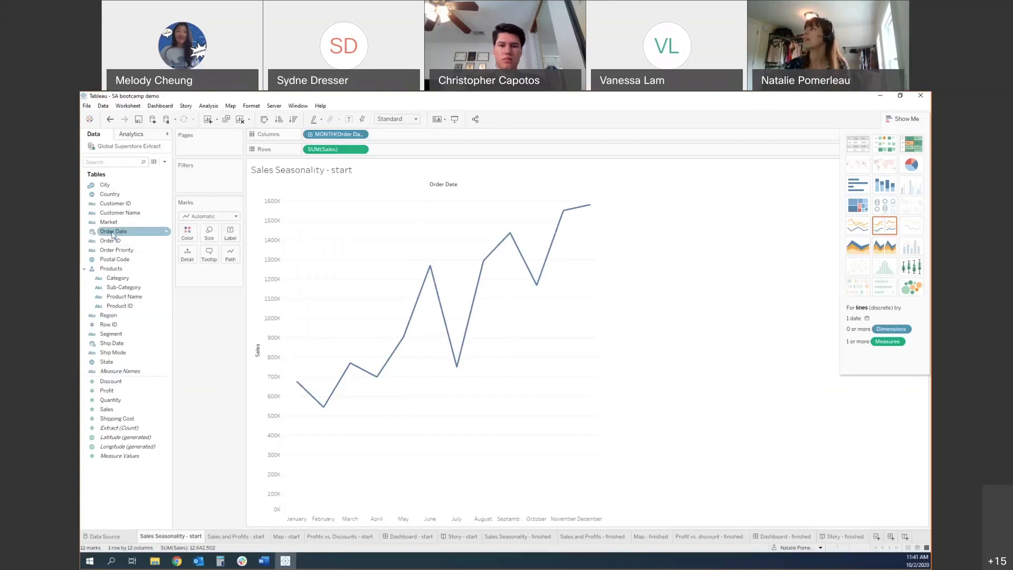
drag(127, 232, 186, 235)
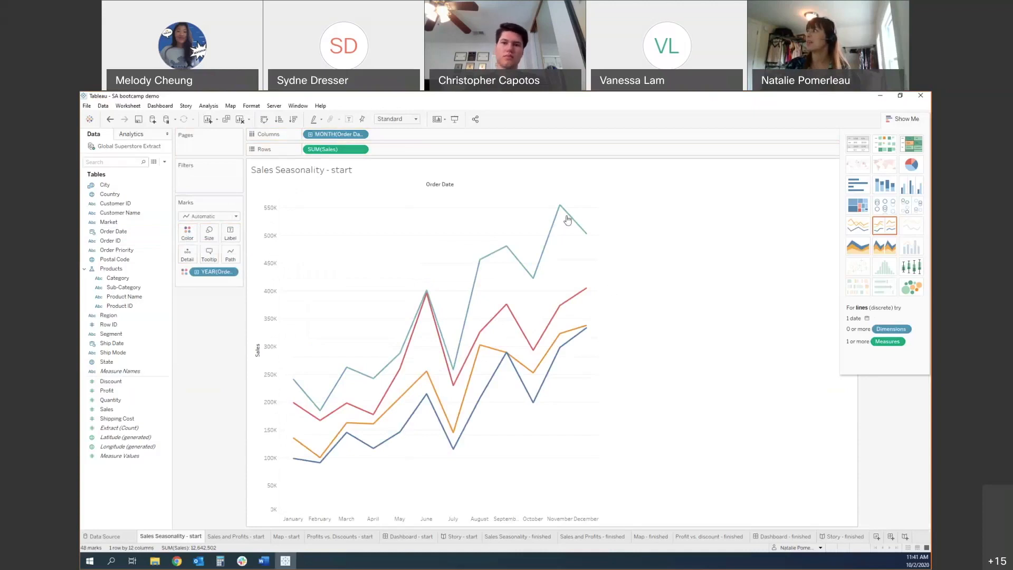
mouse_move(561, 212)
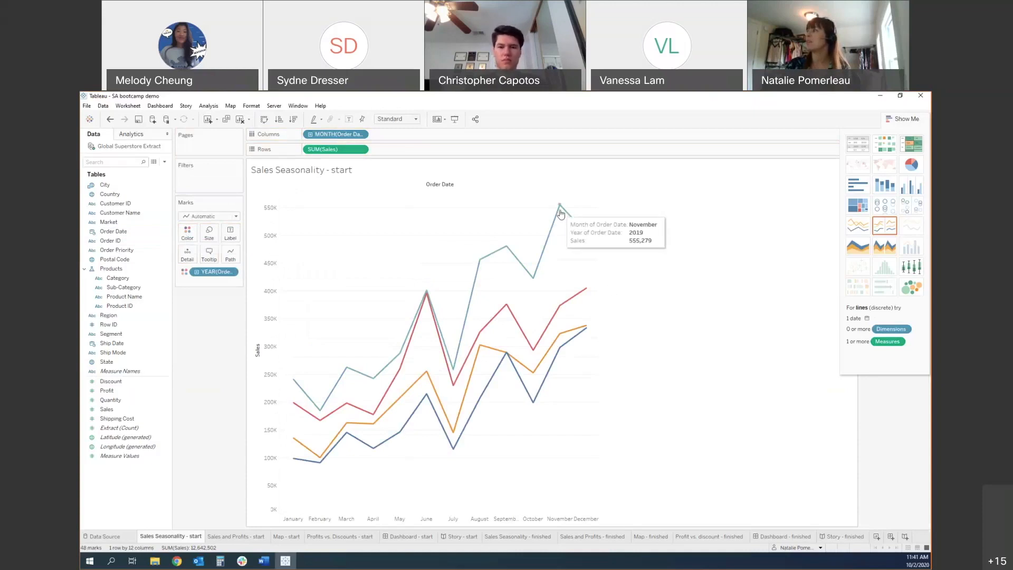
mouse_move(561, 312)
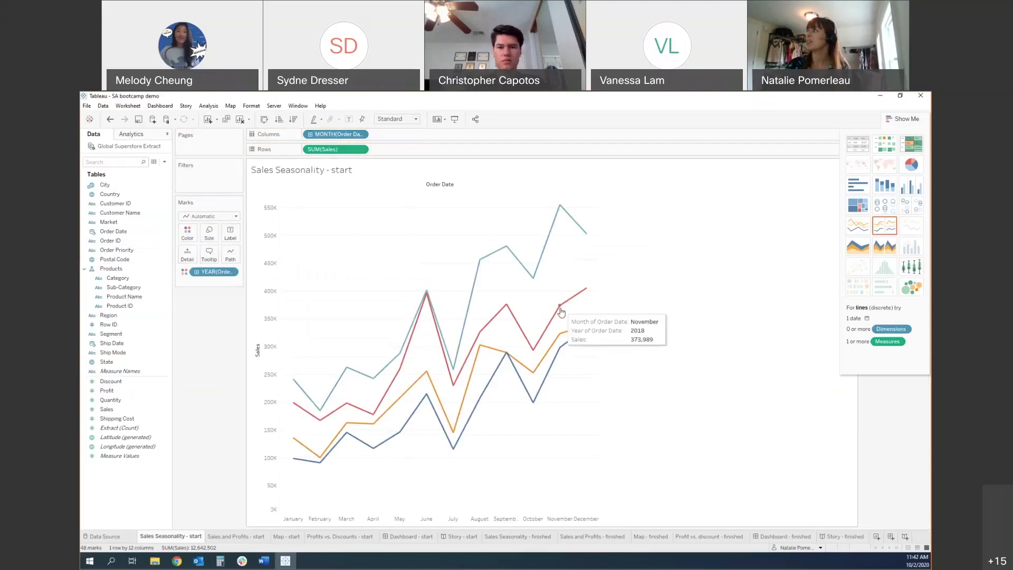
mouse_move(550, 370)
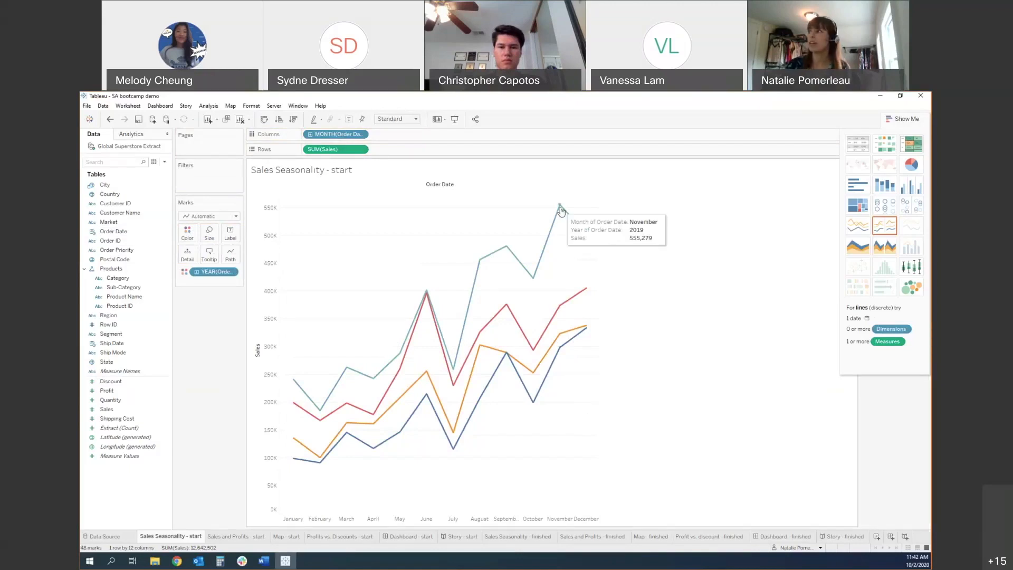
mouse_move(464, 367)
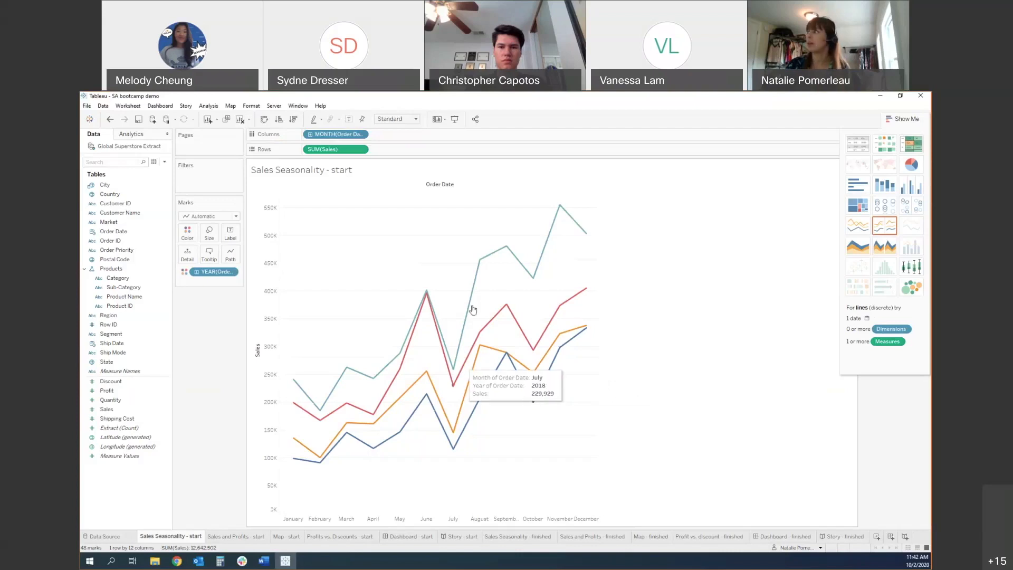
mouse_move(493, 262)
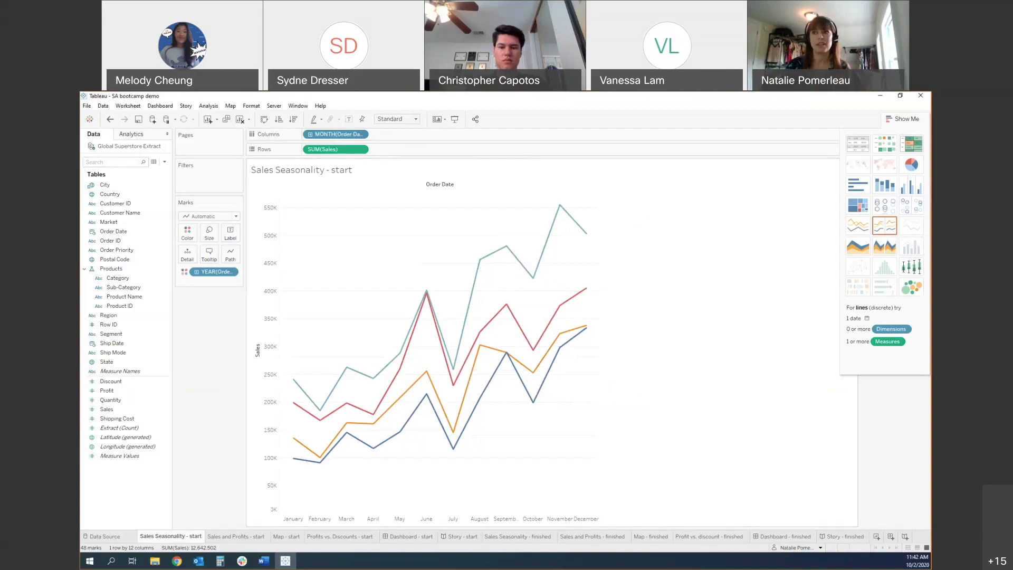
Review the date-level options of the Order Date column, and close the chart type suggestions to uncover the year legend.
key(alt+Tab)
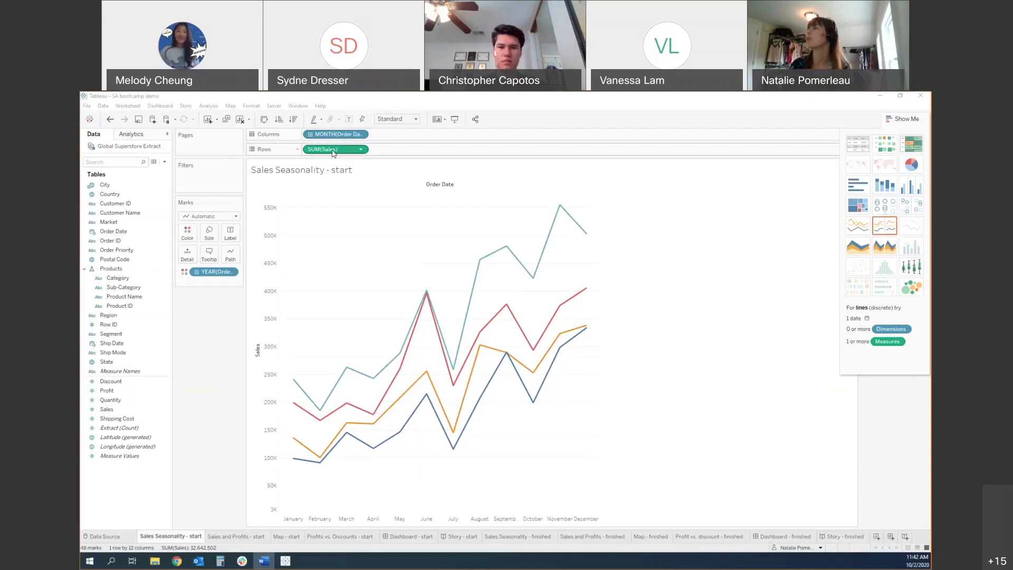
click(361, 135)
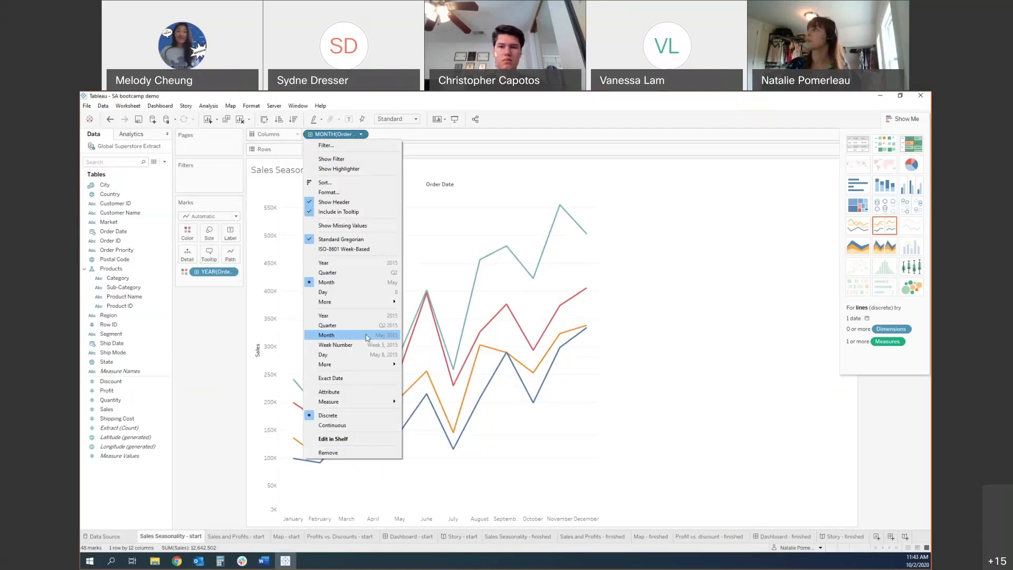
click(447, 252)
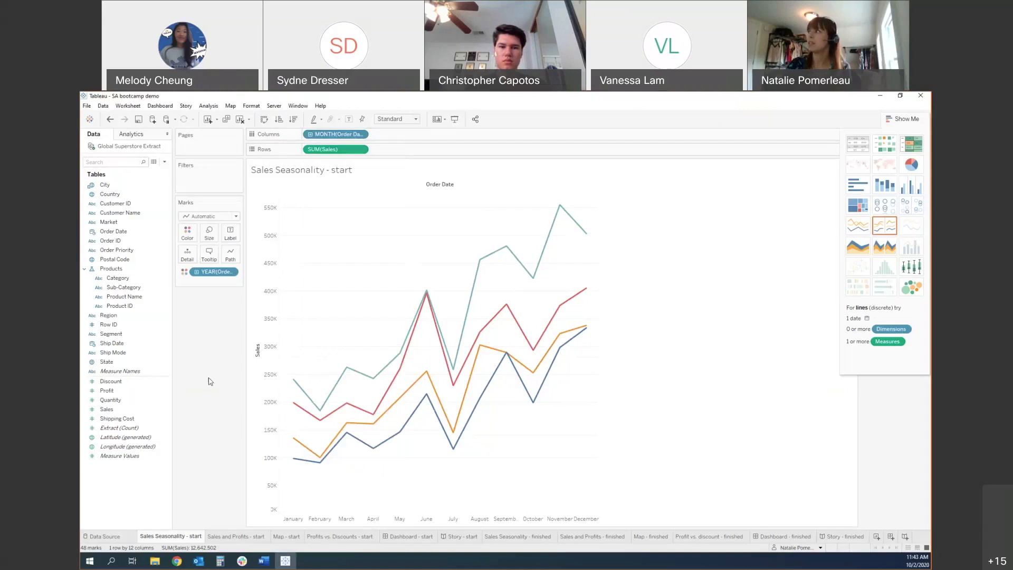
click(886, 120)
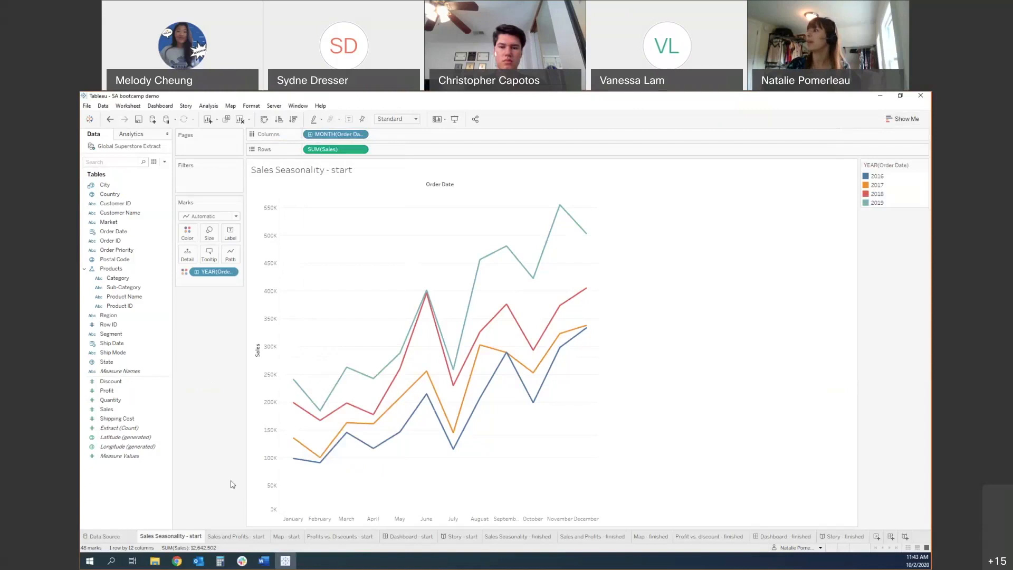
Switch to the Sales and Profits - start sheet and place the Sales measure on the columns.
click(228, 537)
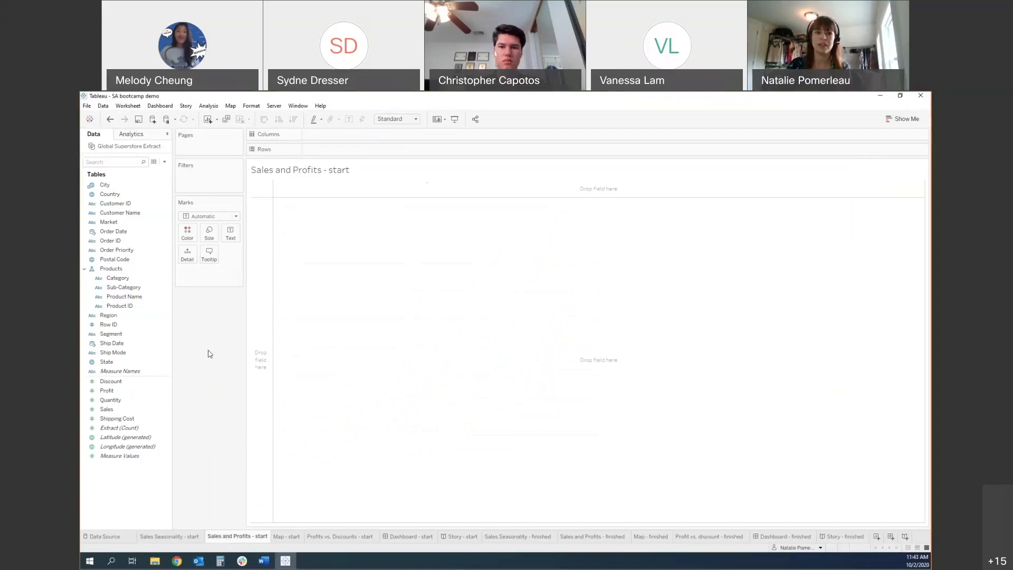
click(103, 411)
drag(103, 410, 311, 135)
Break the sales down by the Products hierarchy in the rows, showing Category expanded to Sub-Category.
click(112, 272)
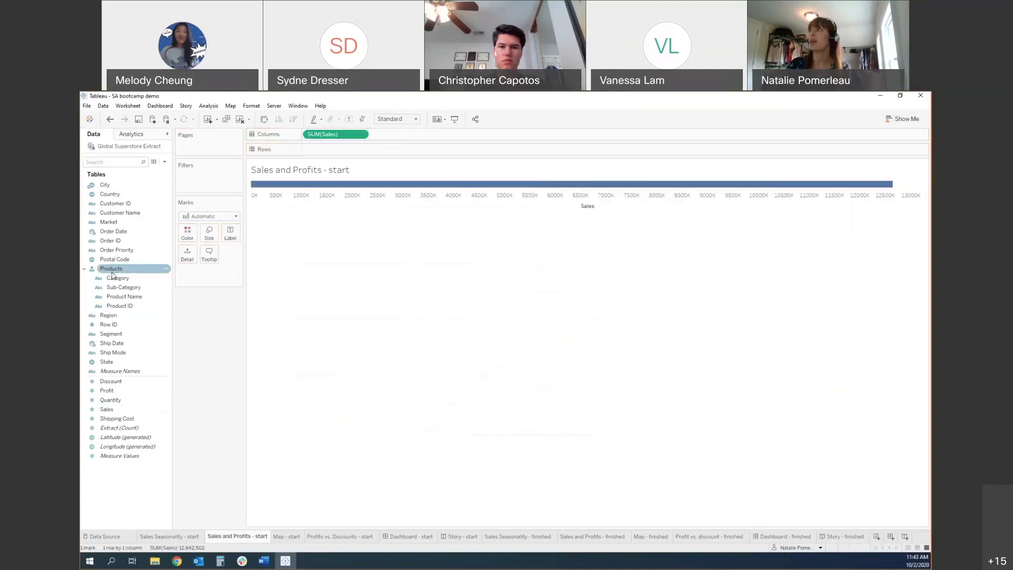
drag(105, 273, 326, 155)
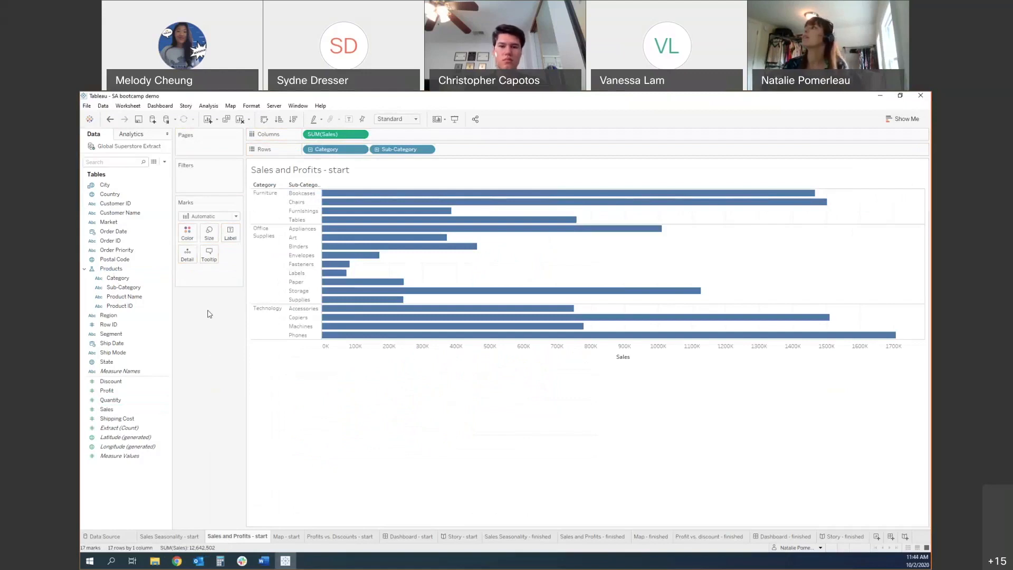
click(122, 278)
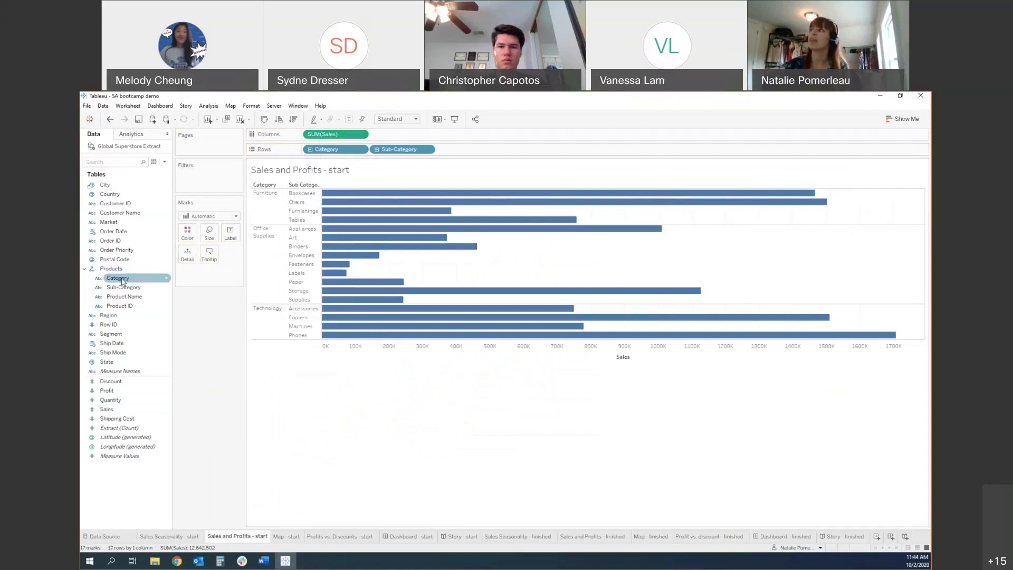
click(123, 288)
click(126, 297)
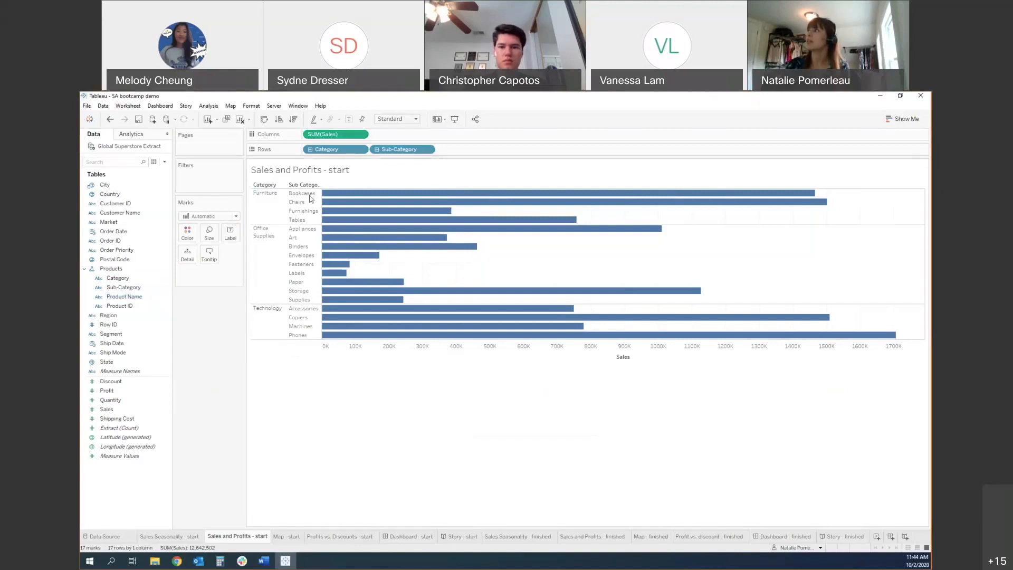
Sort the sub-categories within each category in descending order of Sales.
mouse_move(334, 222)
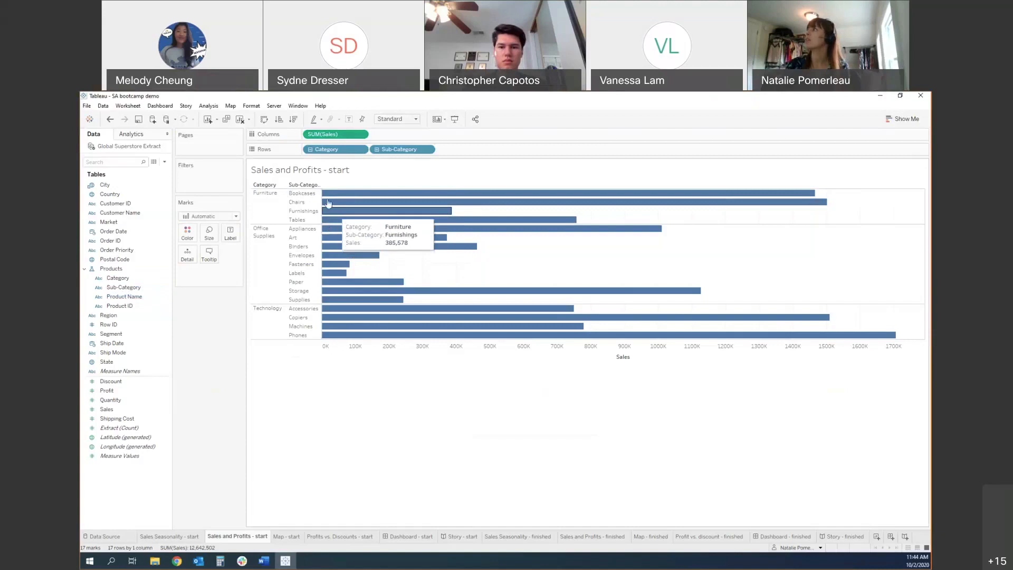
click(293, 118)
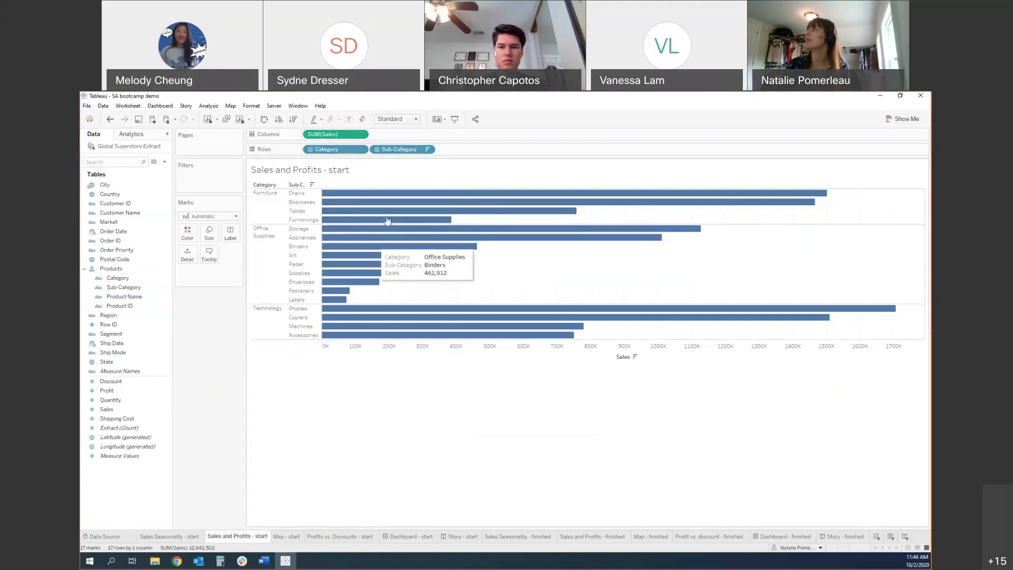
mouse_move(390, 215)
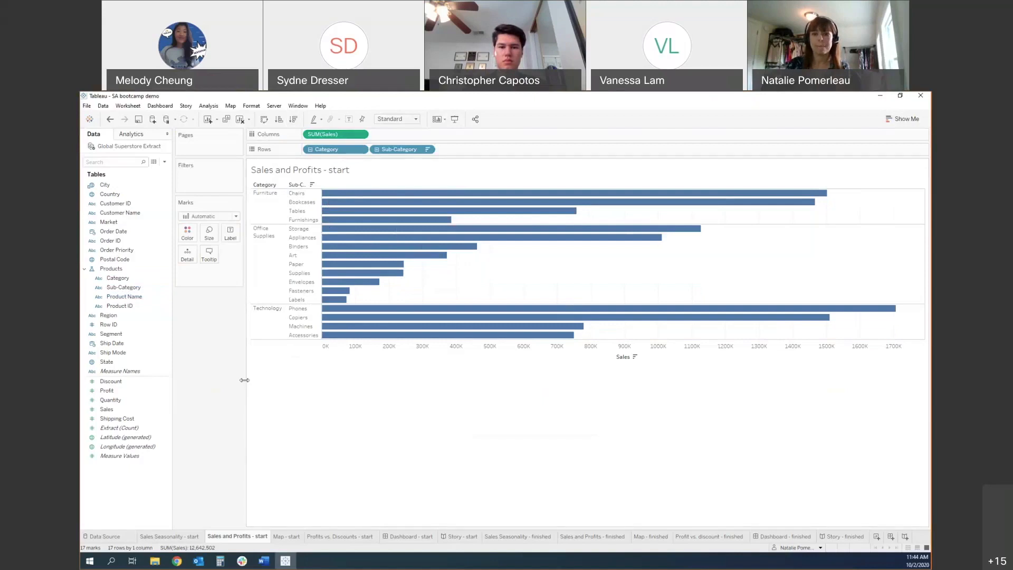
Color the sub-category sales bars by the Profit measure.
click(119, 410)
drag(107, 391, 186, 240)
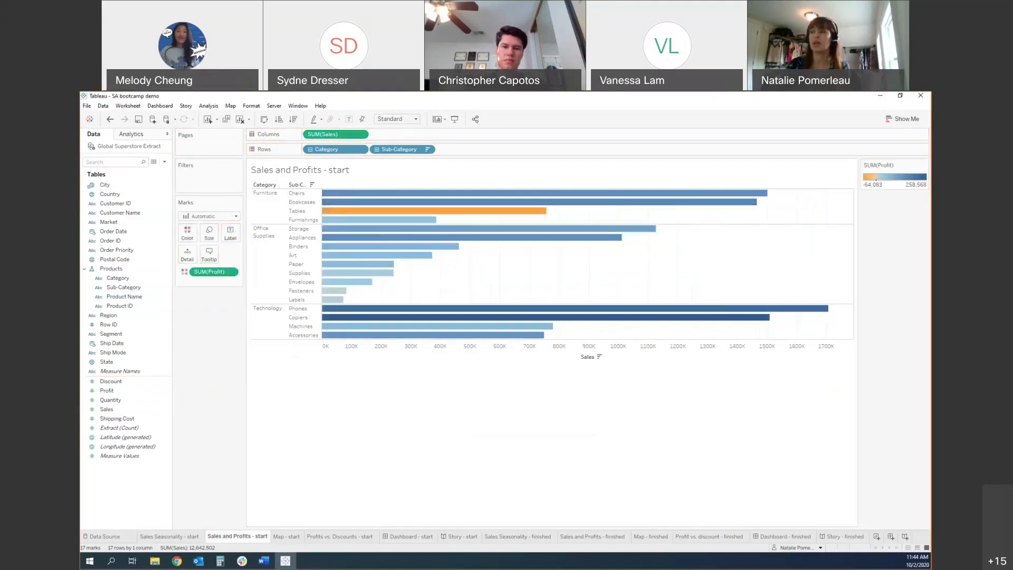
key(alt+Tab)
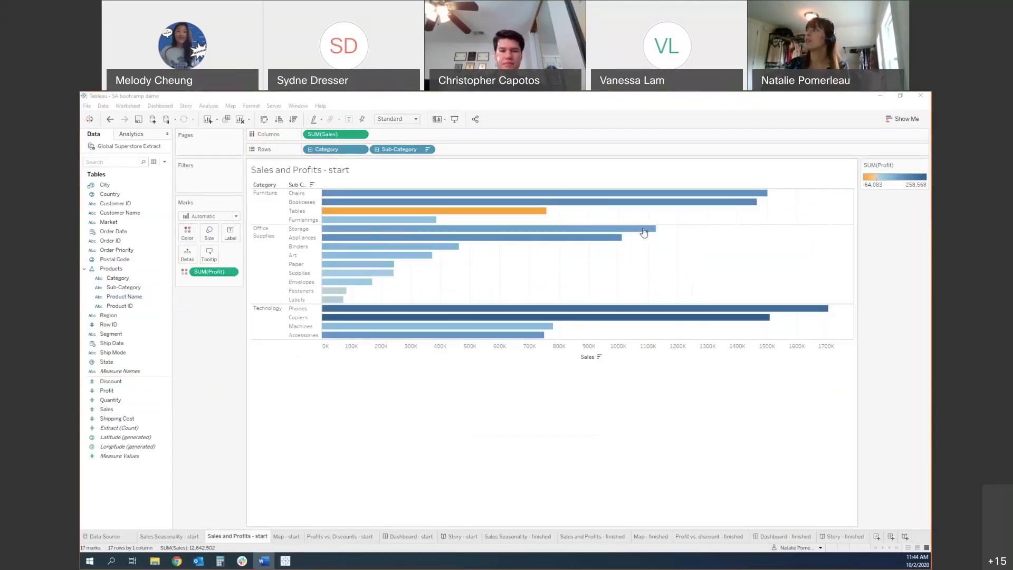
mouse_move(383, 212)
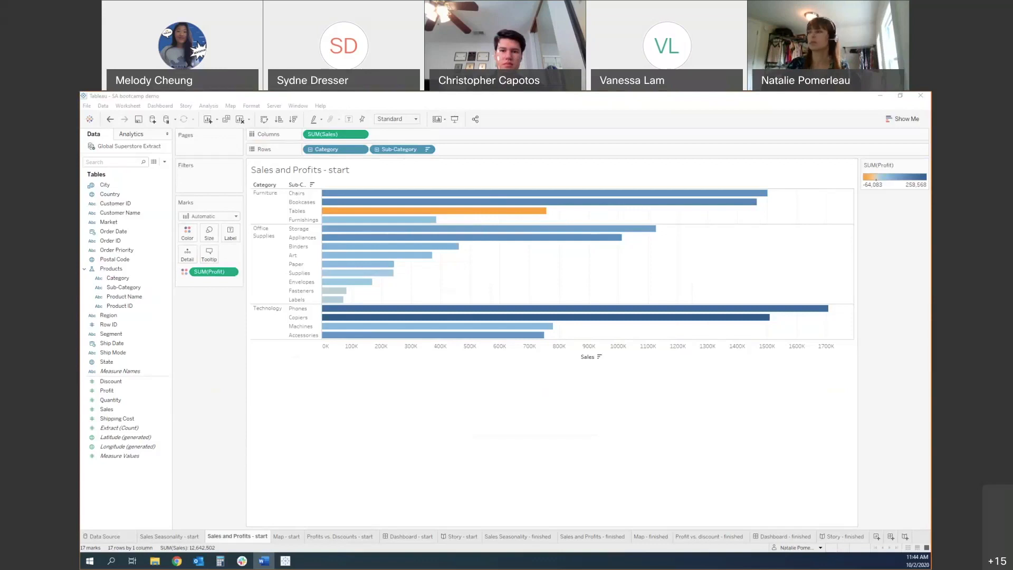
Switch to the Map - start sheet and plot the Country field as marks on a world map.
click(286, 536)
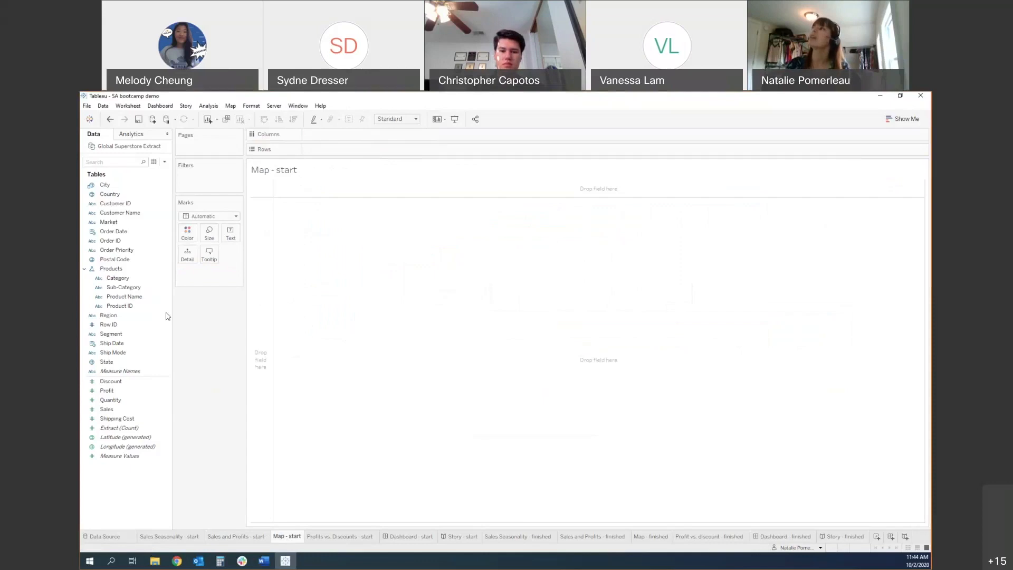
click(107, 194)
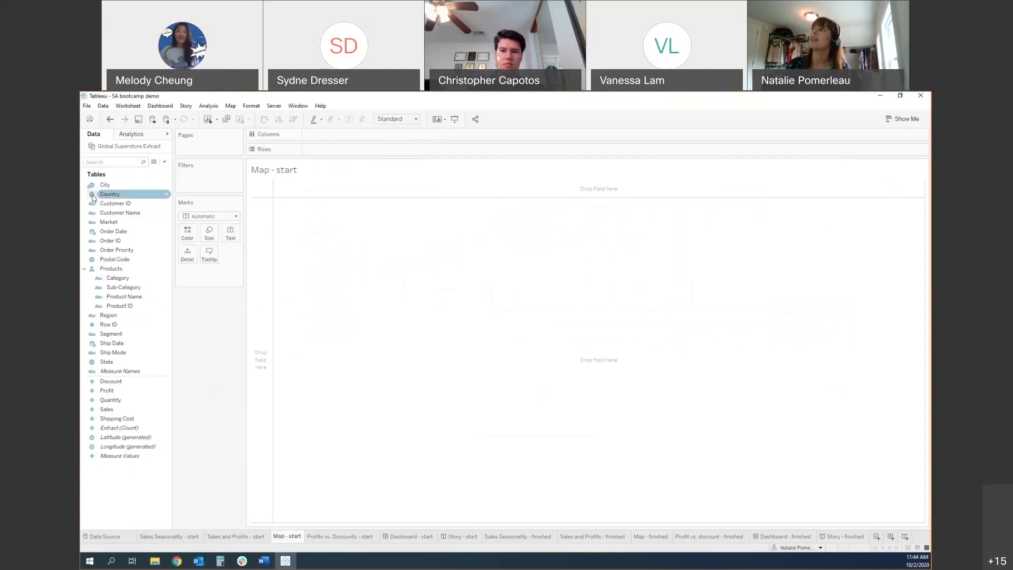
click(92, 204)
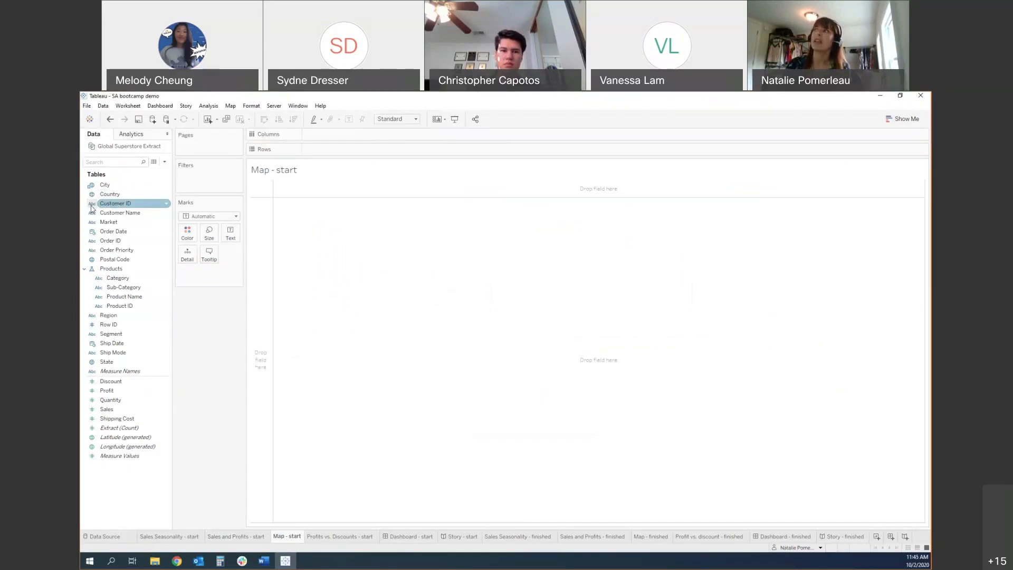
click(93, 196)
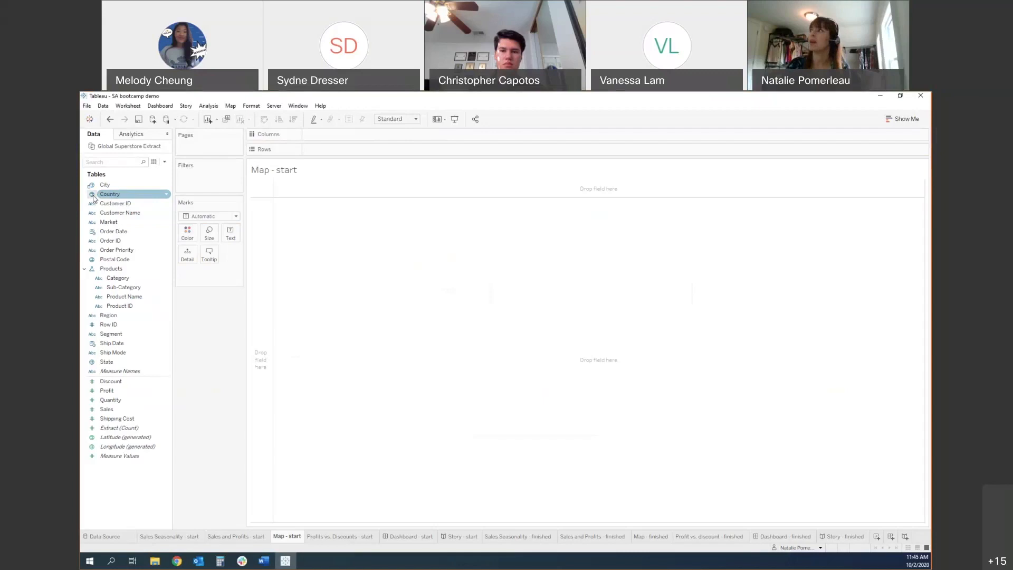
click(100, 204)
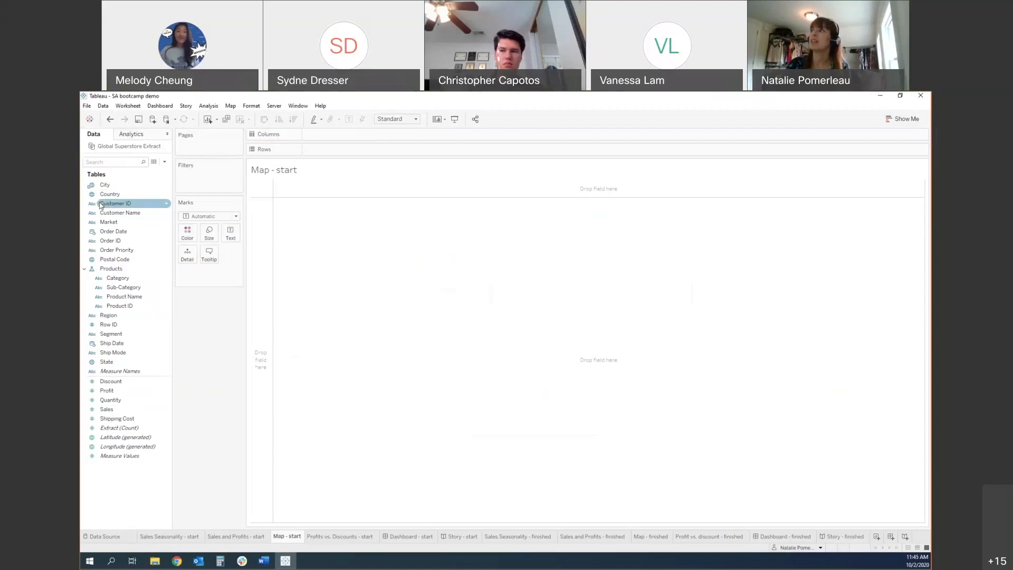
click(108, 197)
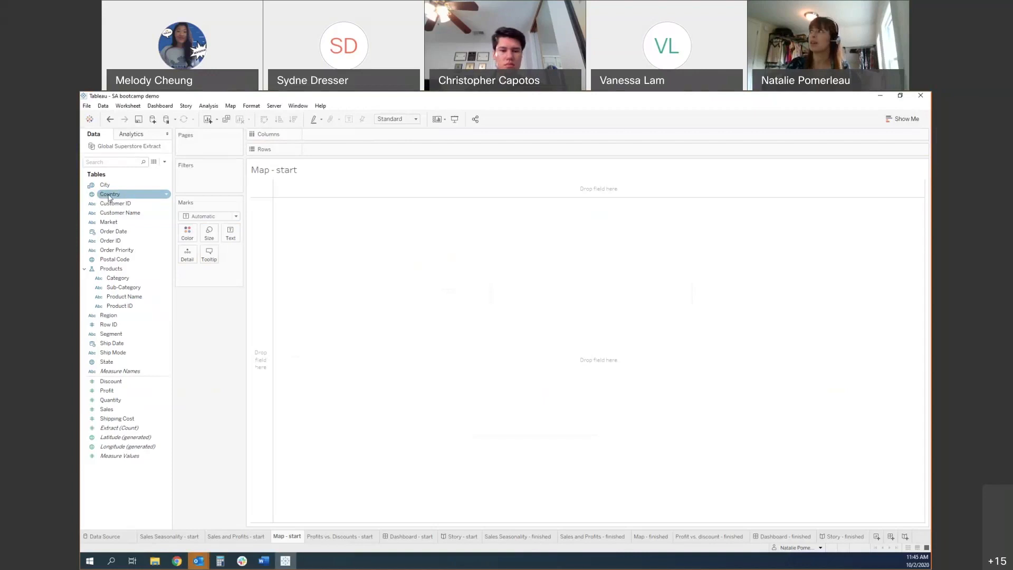
click(110, 197)
double_click(110, 195)
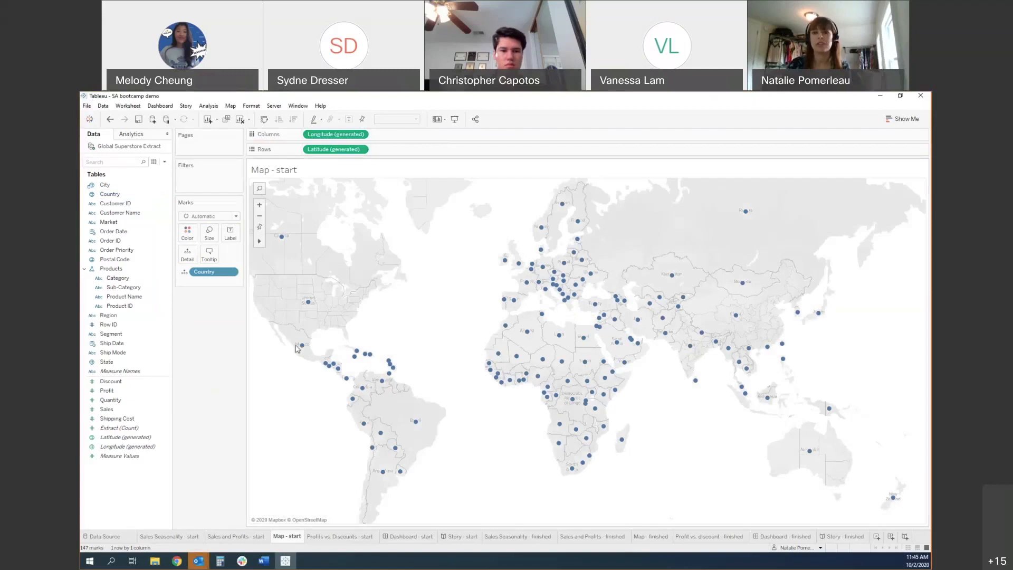
Size the country marks on the map by the Sales measure.
click(150, 400)
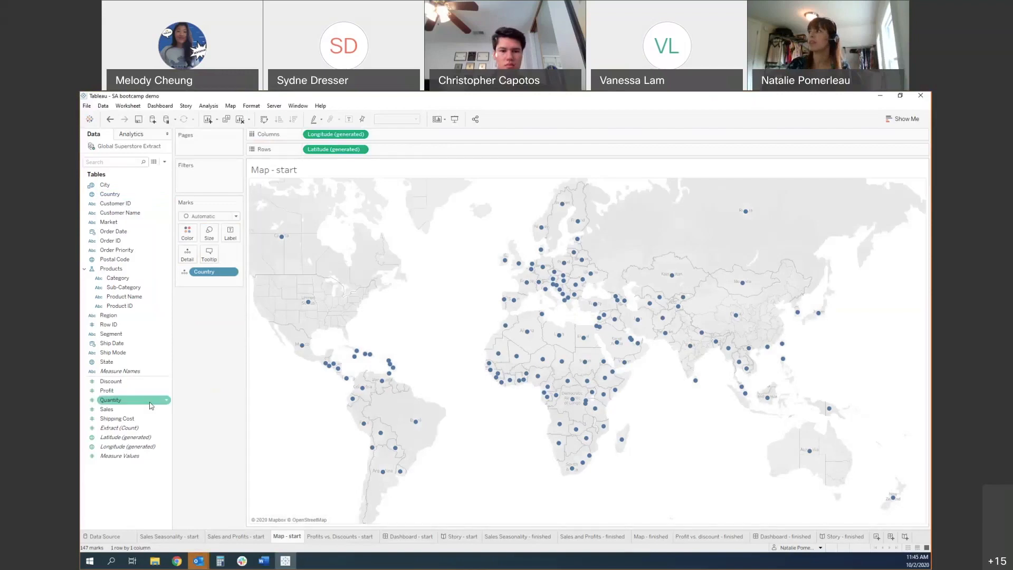
click(106, 411)
drag(106, 411, 210, 236)
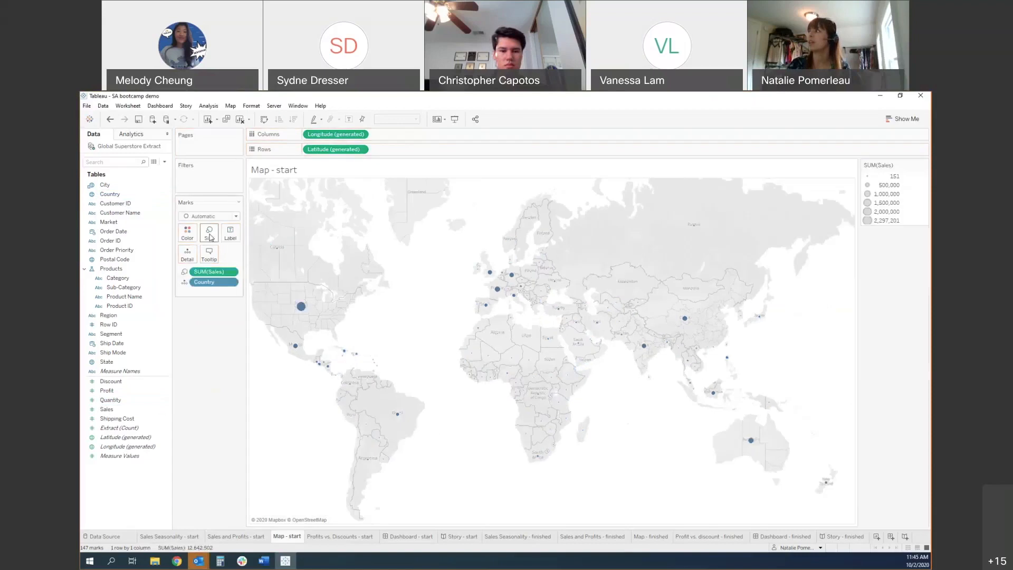
Color the country marks on the map by the Profit measure.
mouse_move(301, 307)
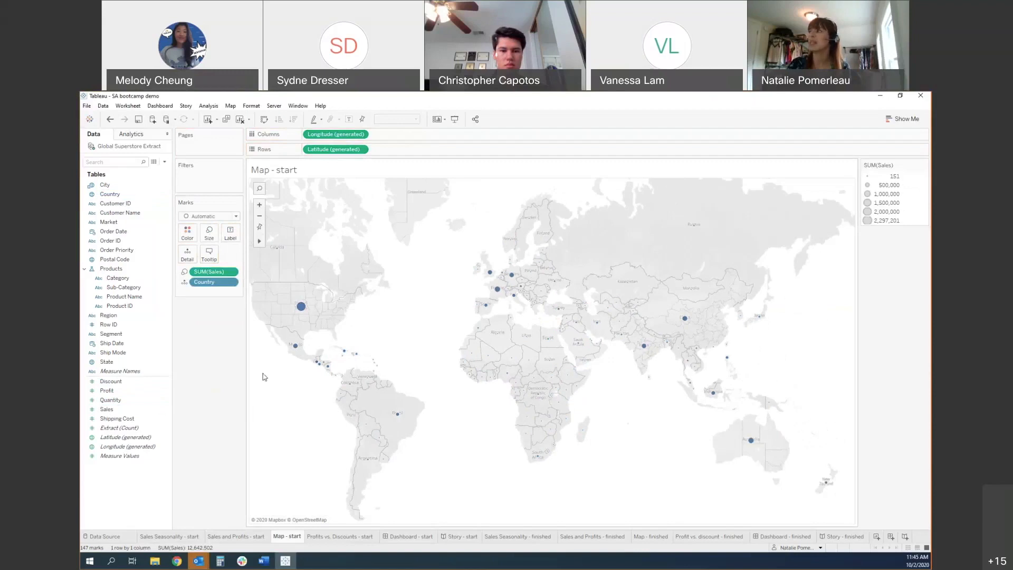
click(113, 382)
click(112, 391)
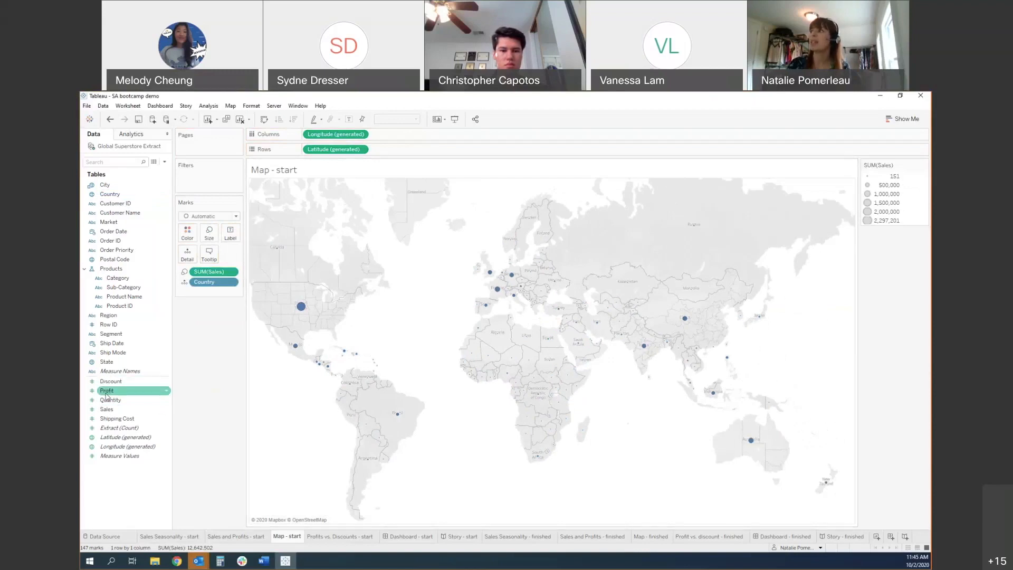
drag(106, 396, 186, 234)
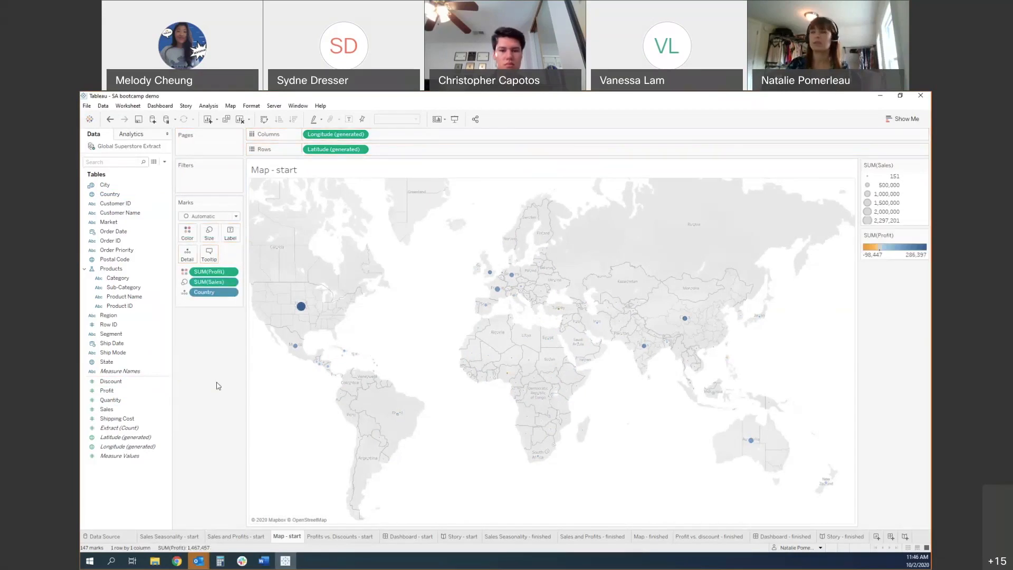
Show an interactive filter for the Category field on the map sheet.
click(123, 204)
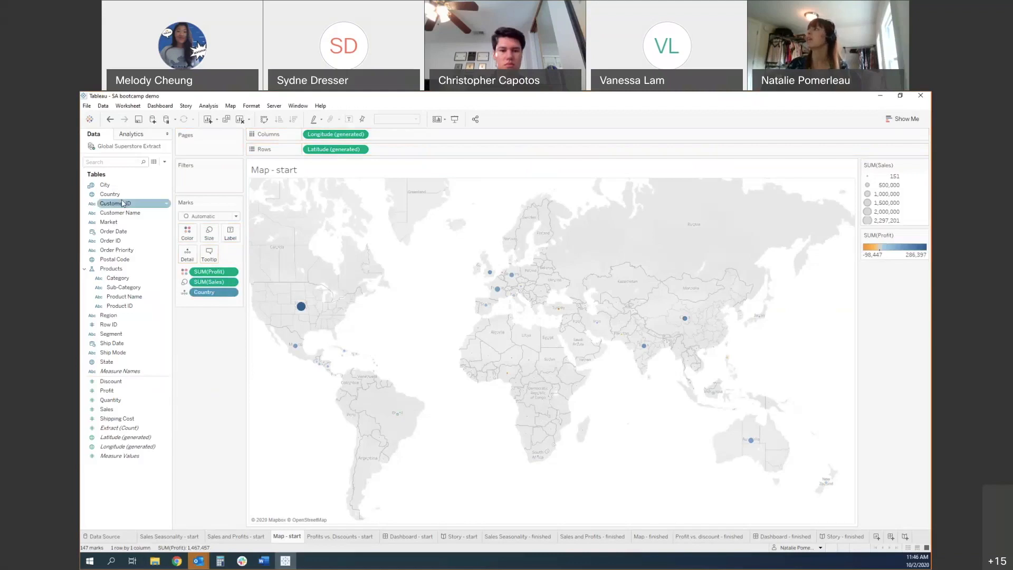
click(118, 278)
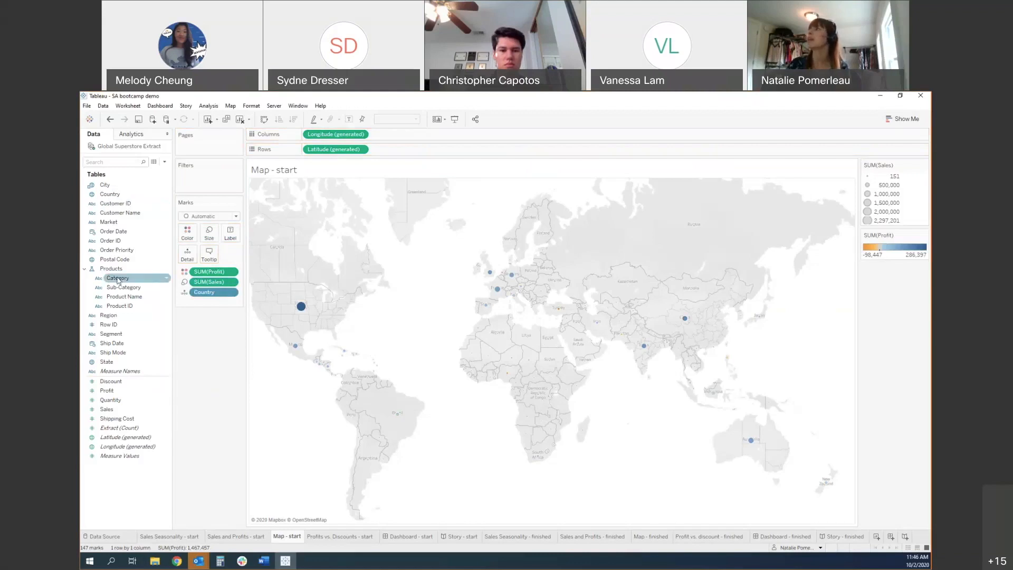
right_click(119, 280)
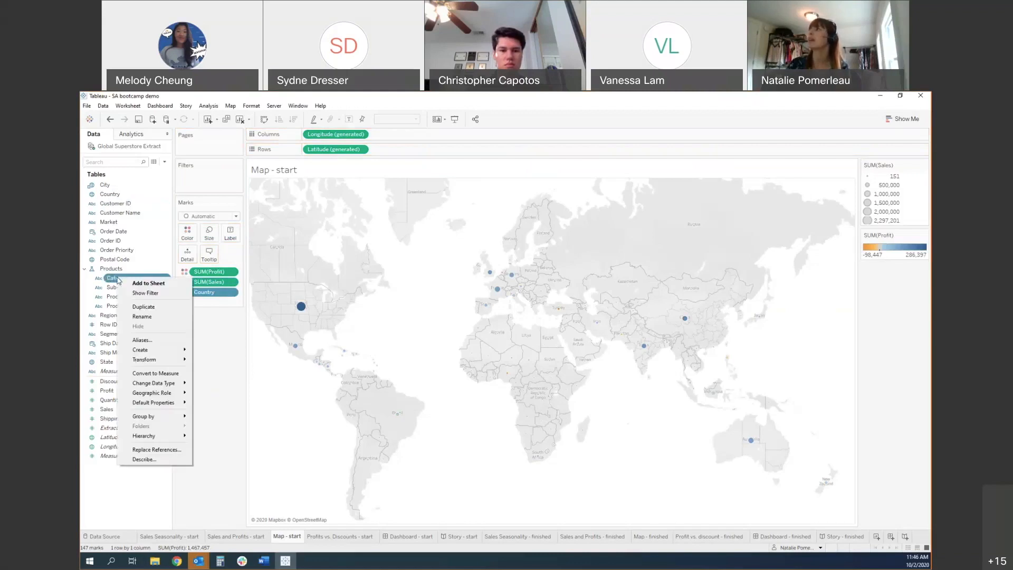
click(143, 293)
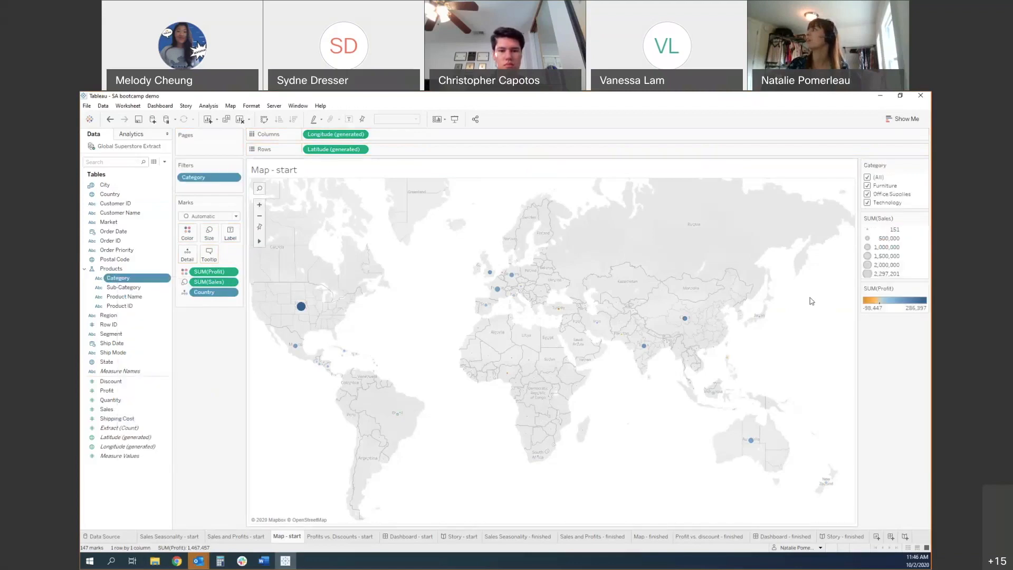
Filter the map to Furniture only to inspect individual country marks, and reselect all categories.
click(868, 203)
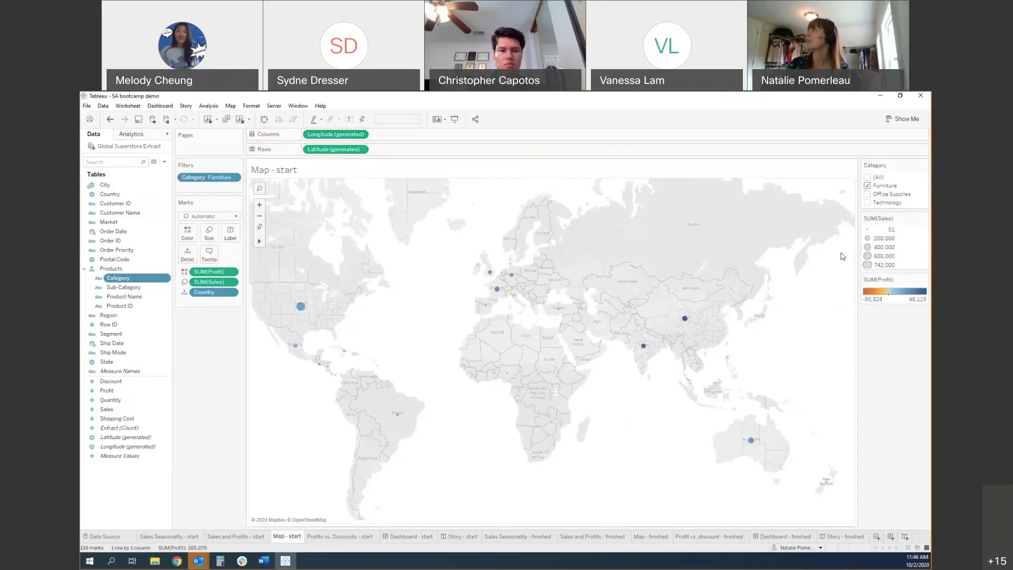
mouse_move(300, 307)
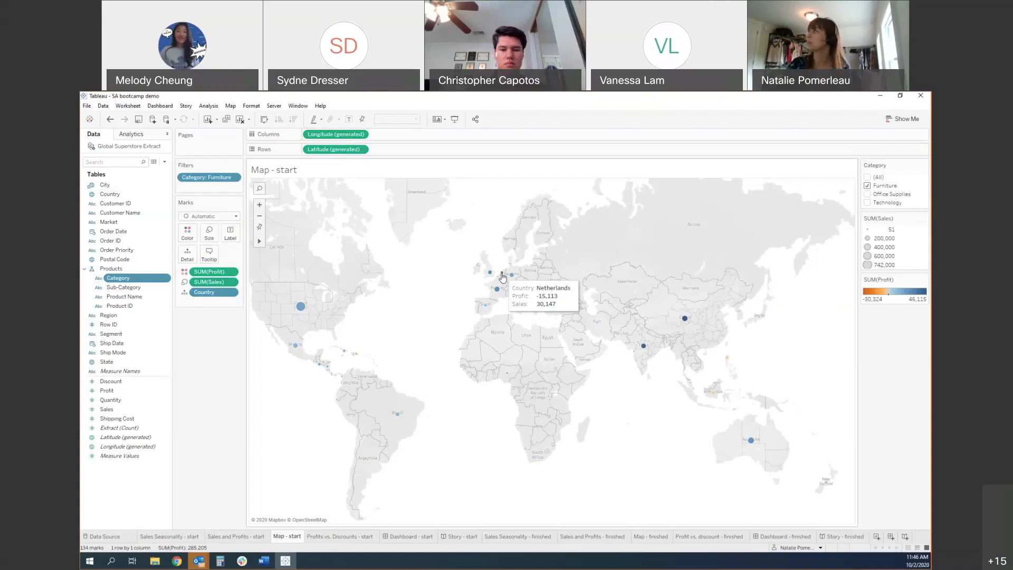
click(867, 178)
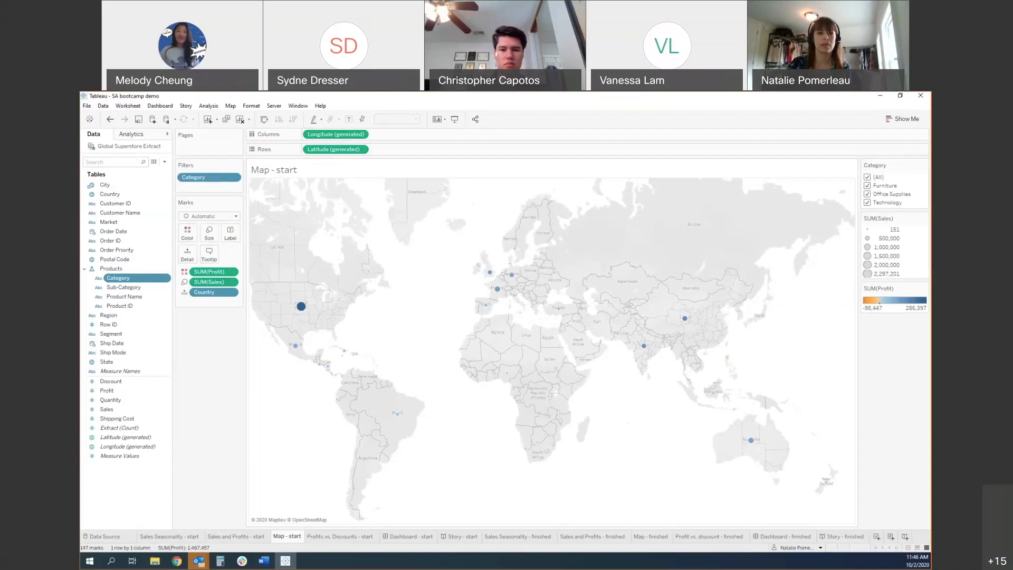
Try the Dark background style in the map layer settings, and set the map's style to Normal.
key(alt+Tab)
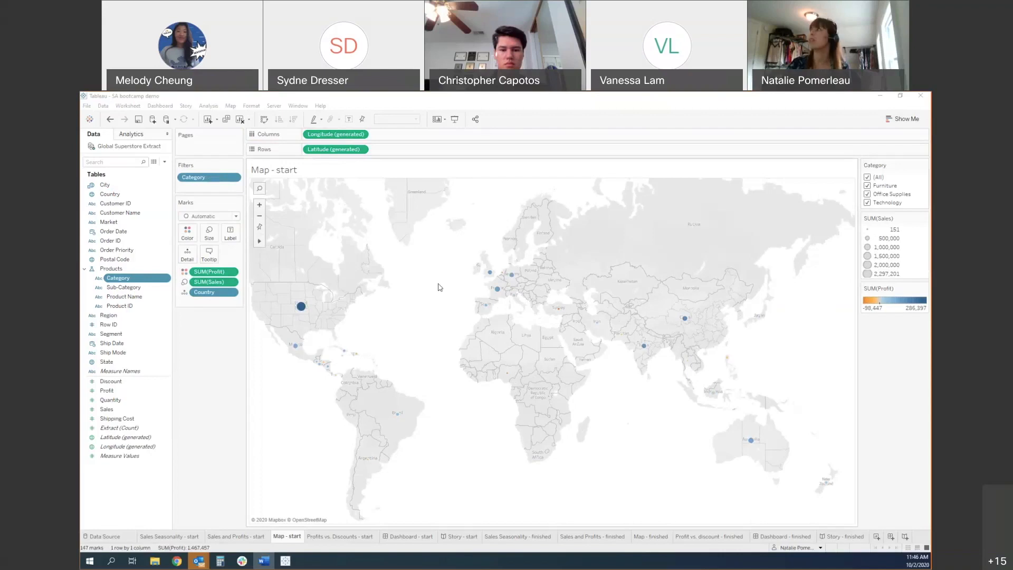
click(230, 107)
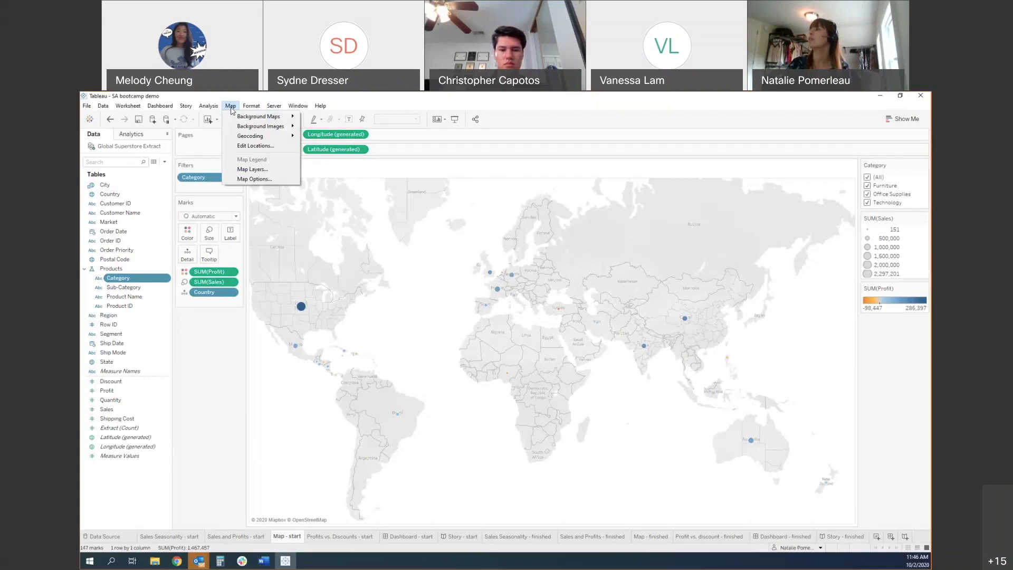
click(252, 169)
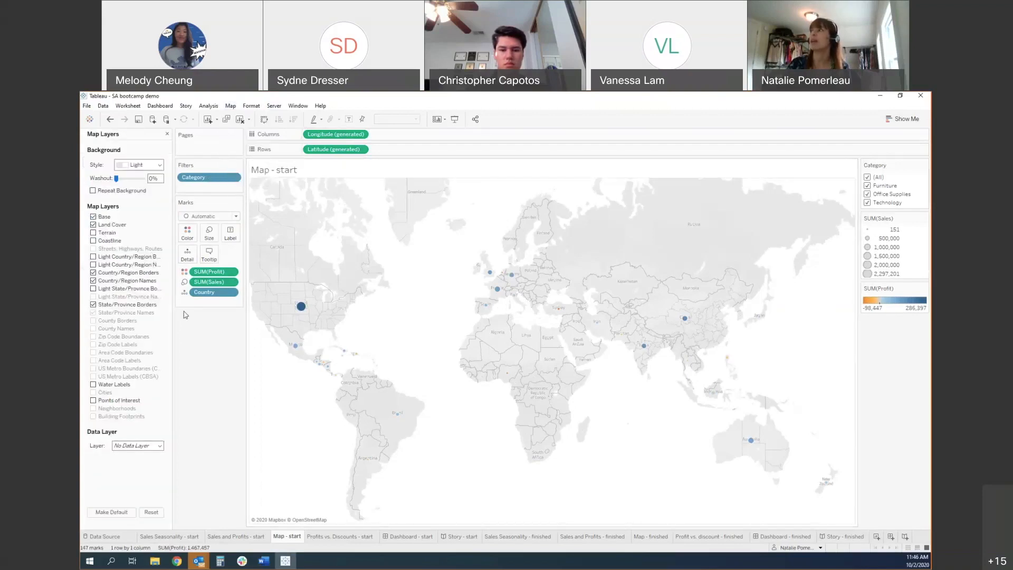
click(136, 166)
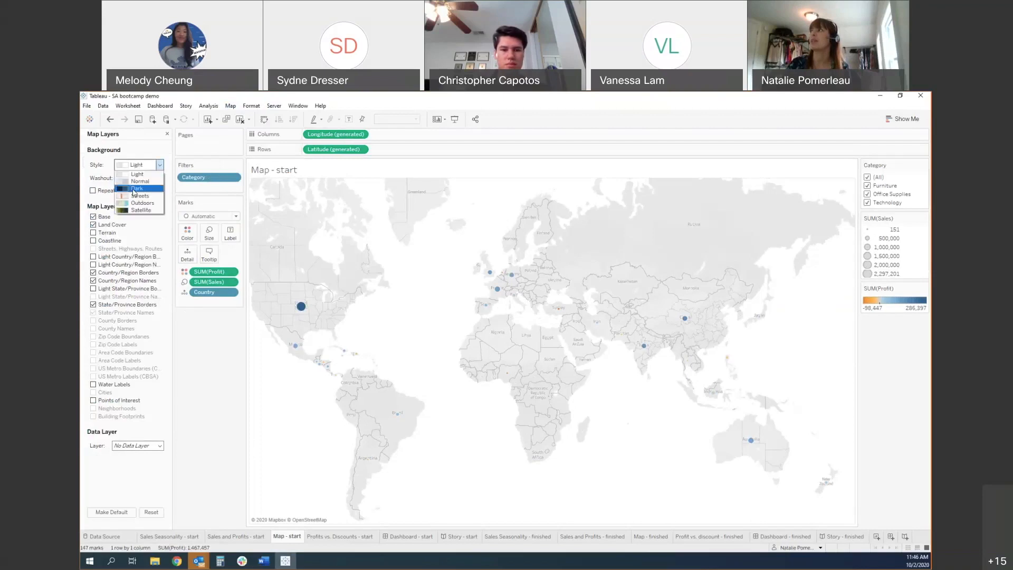
click(133, 191)
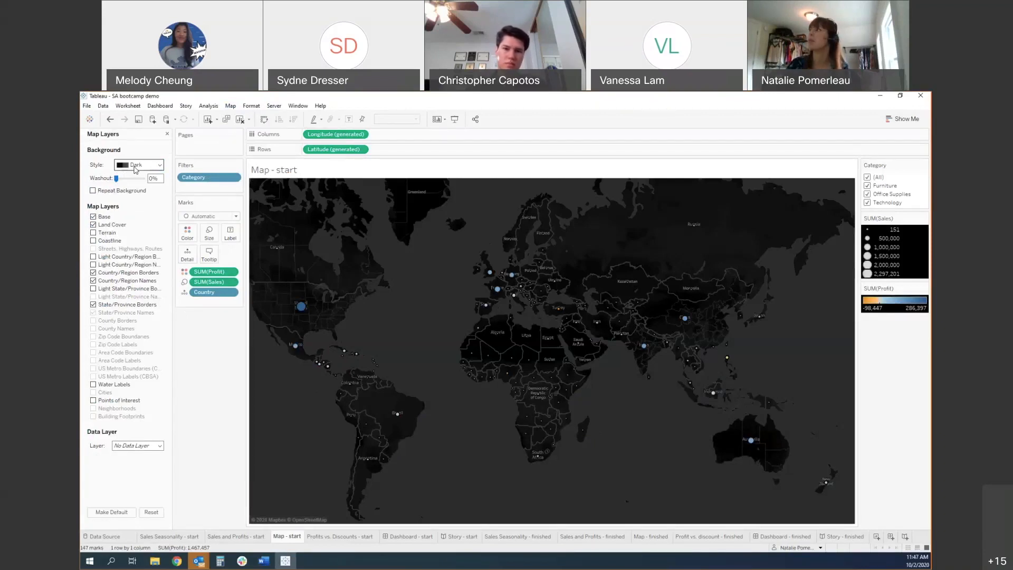
click(136, 168)
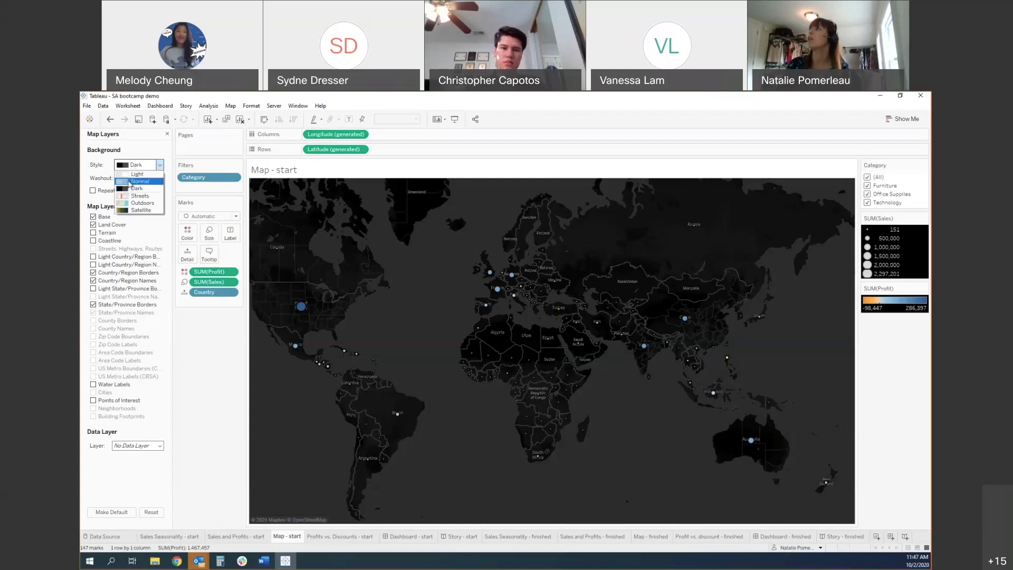
click(137, 181)
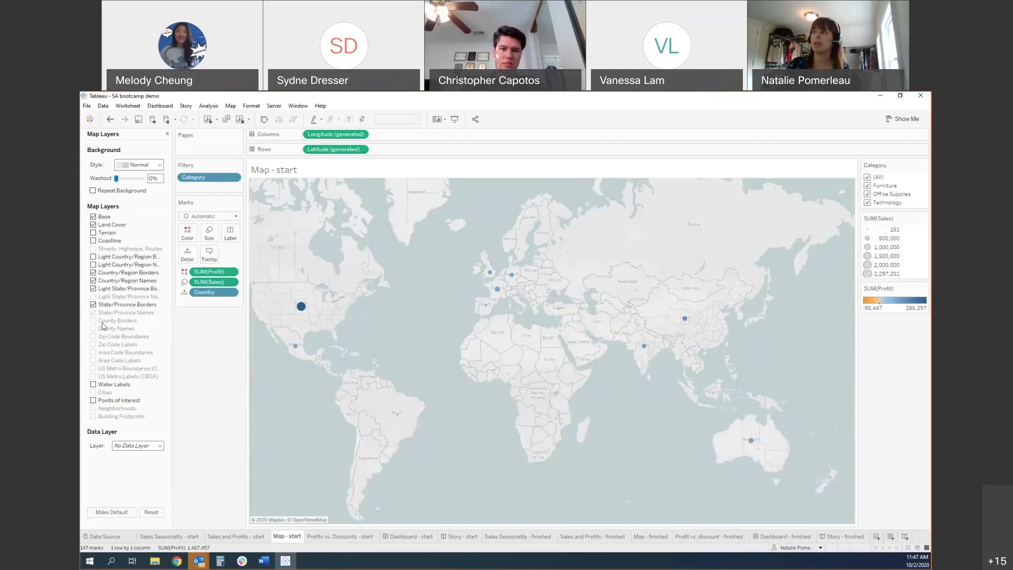
Try overlaying the White Collar Occupation data layer on the map, broken down by Zip Code.
click(136, 446)
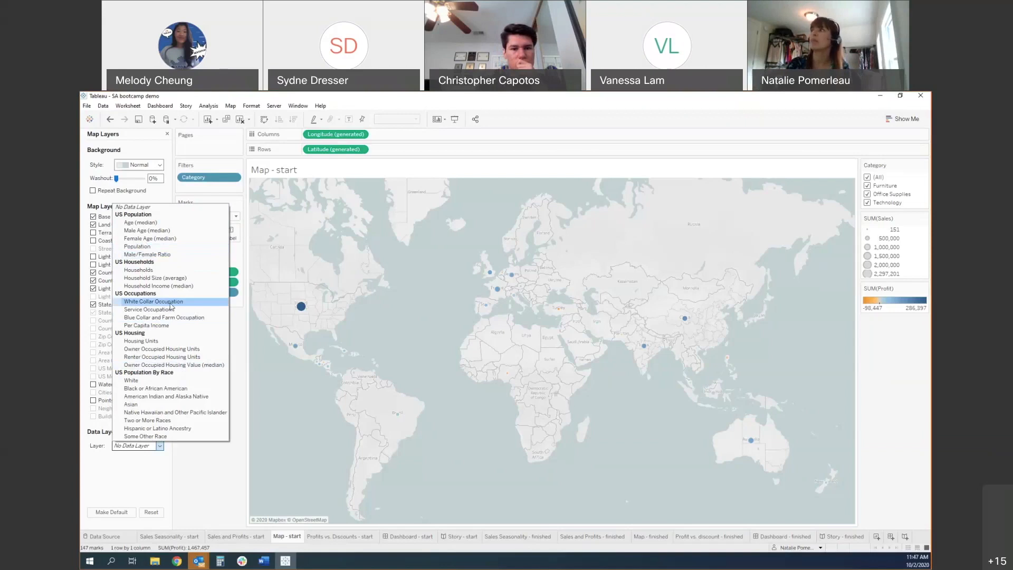
click(171, 304)
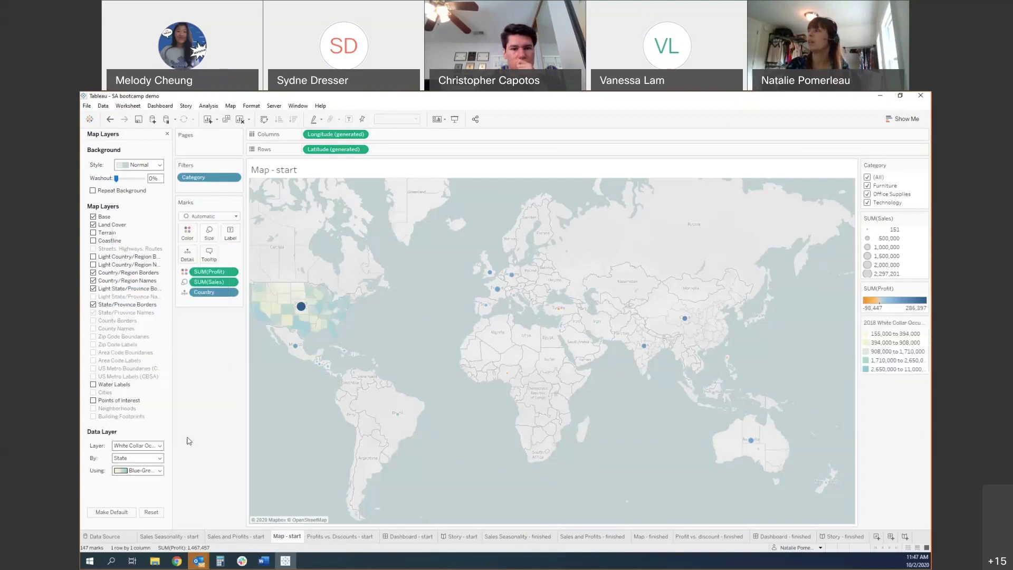
click(138, 458)
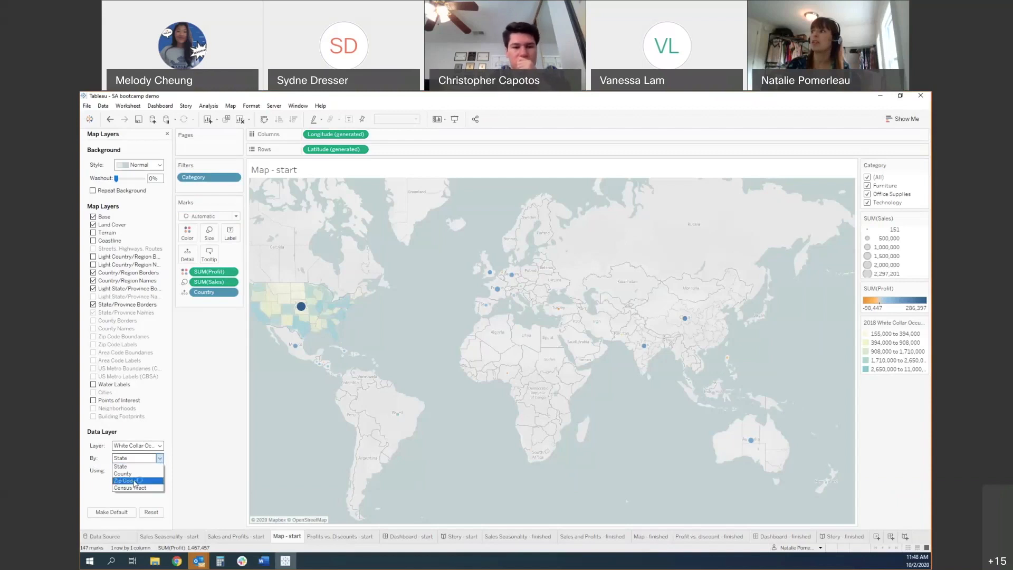
click(135, 480)
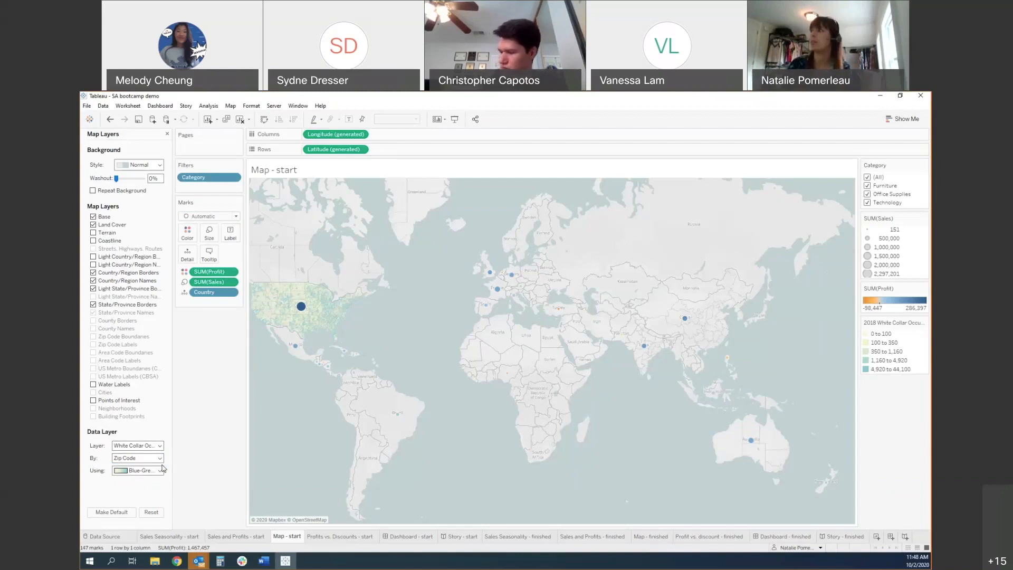
Set the map's data layer to No Data Layer and close the map layer settings.
click(153, 447)
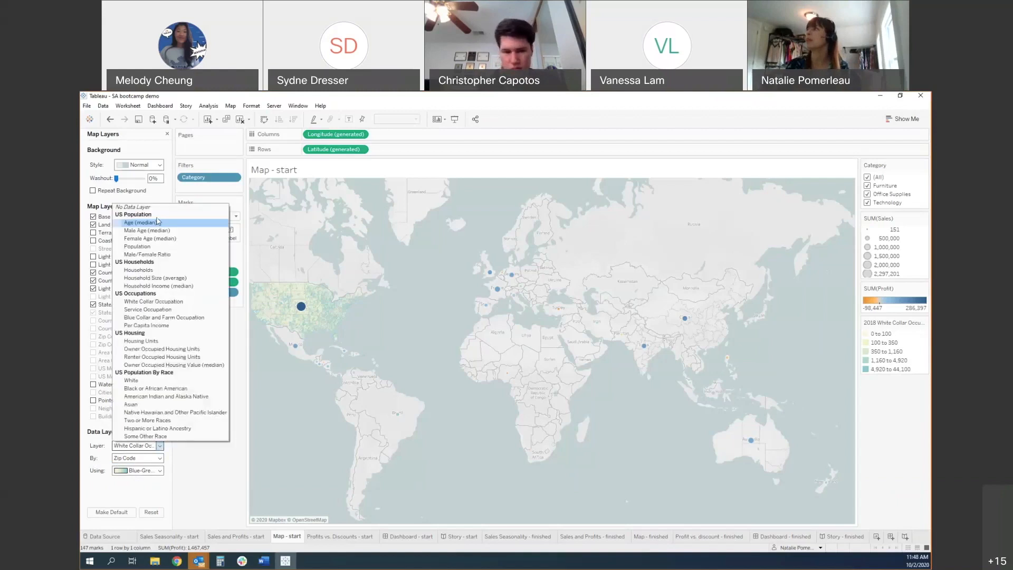
click(147, 209)
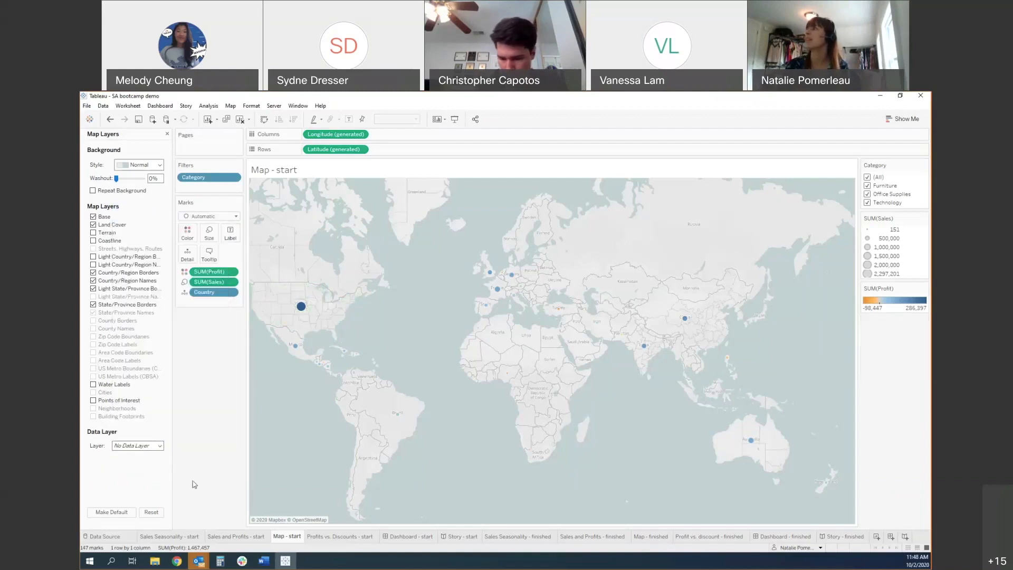
click(167, 135)
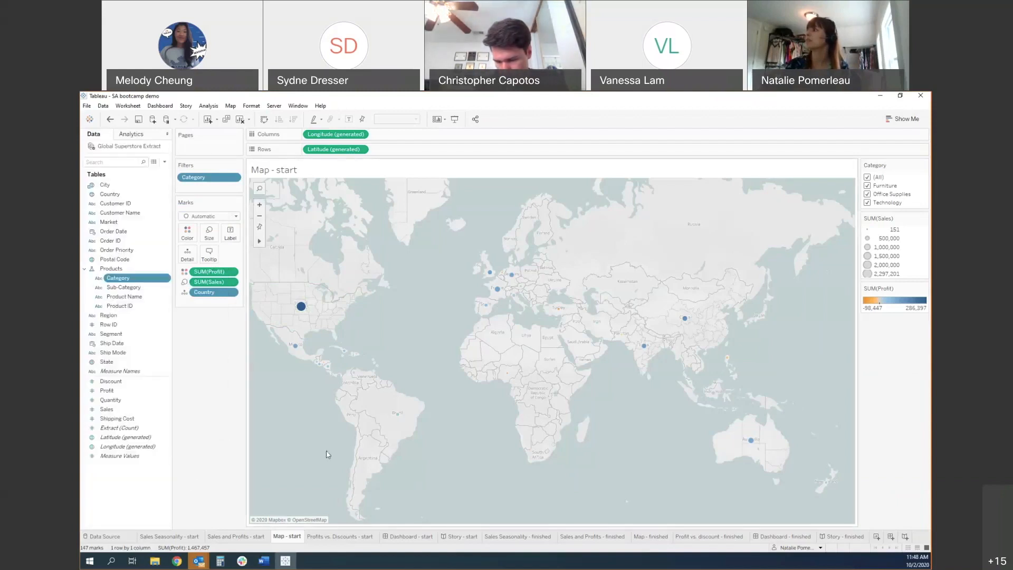
Switch to the Profits vs. Discounts - start sheet and place the Profit measure on the rows.
click(323, 537)
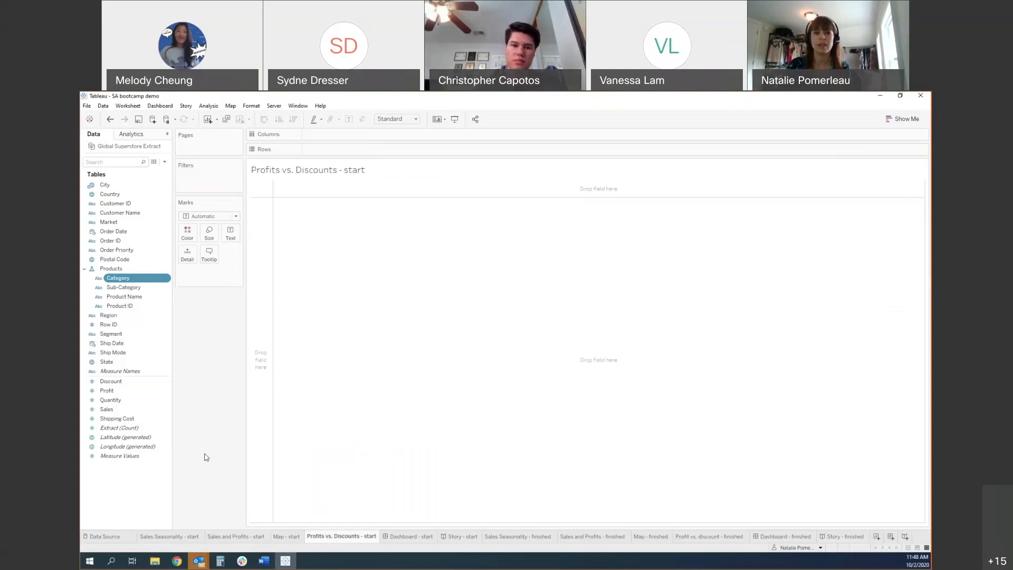
click(133, 391)
drag(135, 392, 317, 152)
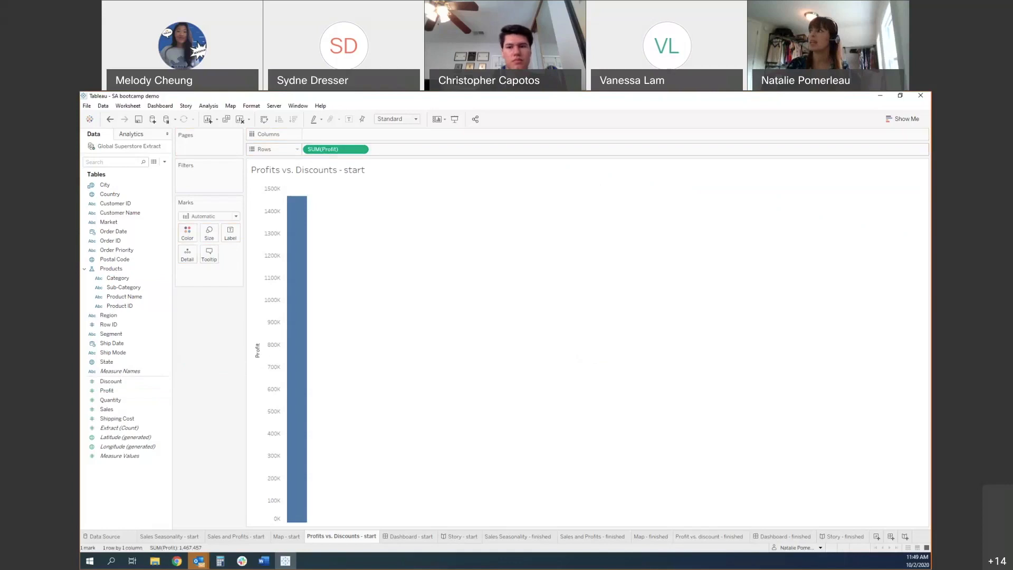
Place the Discount measure on the columns and colour the marks by Category.
click(110, 381)
drag(111, 381, 338, 134)
mouse_move(587, 198)
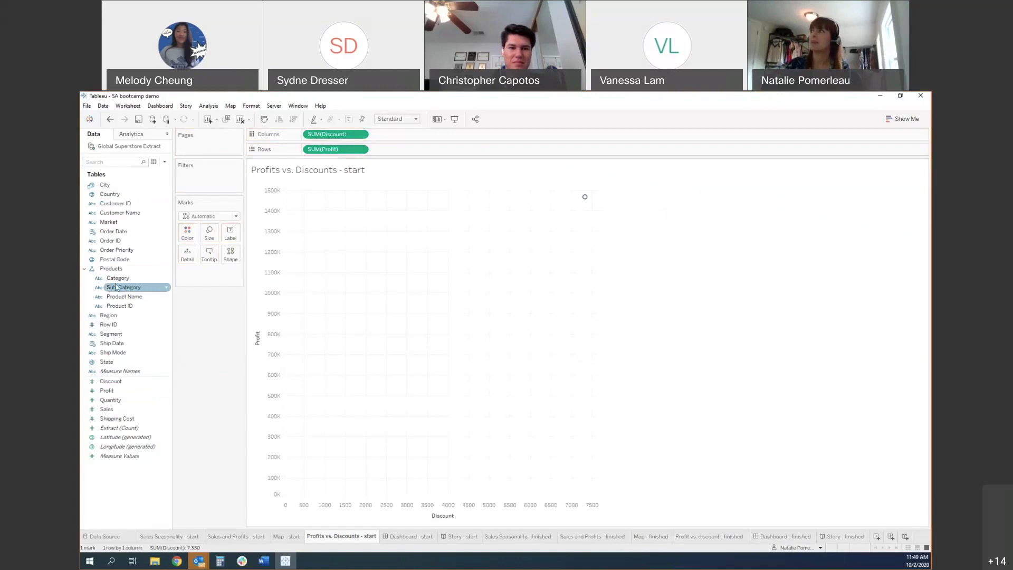
drag(113, 280, 188, 238)
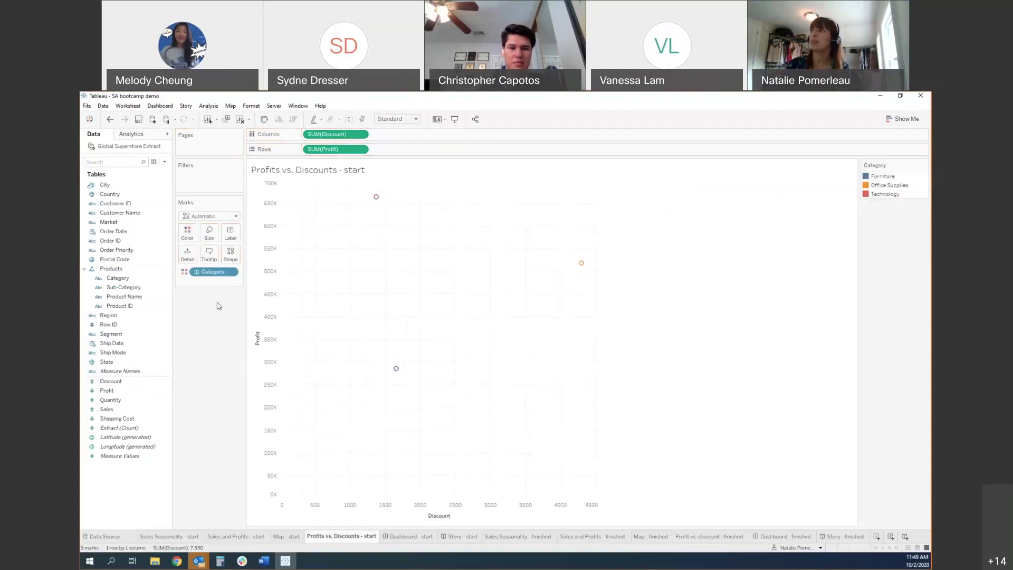
Add Order ID as detail on the marks of the profit-discount scatter plot, including all members.
click(114, 363)
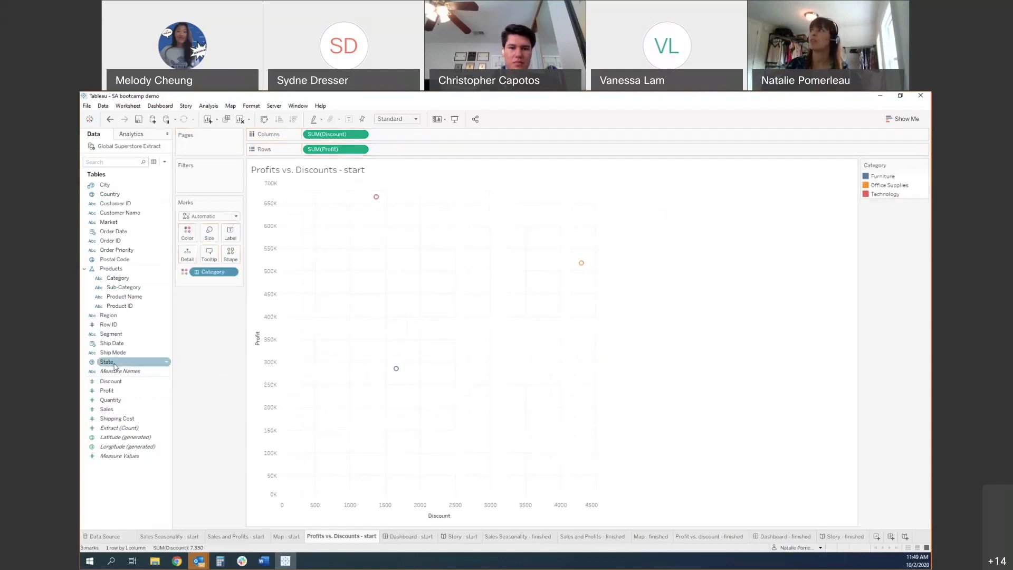
click(115, 258)
click(129, 242)
drag(130, 242, 188, 258)
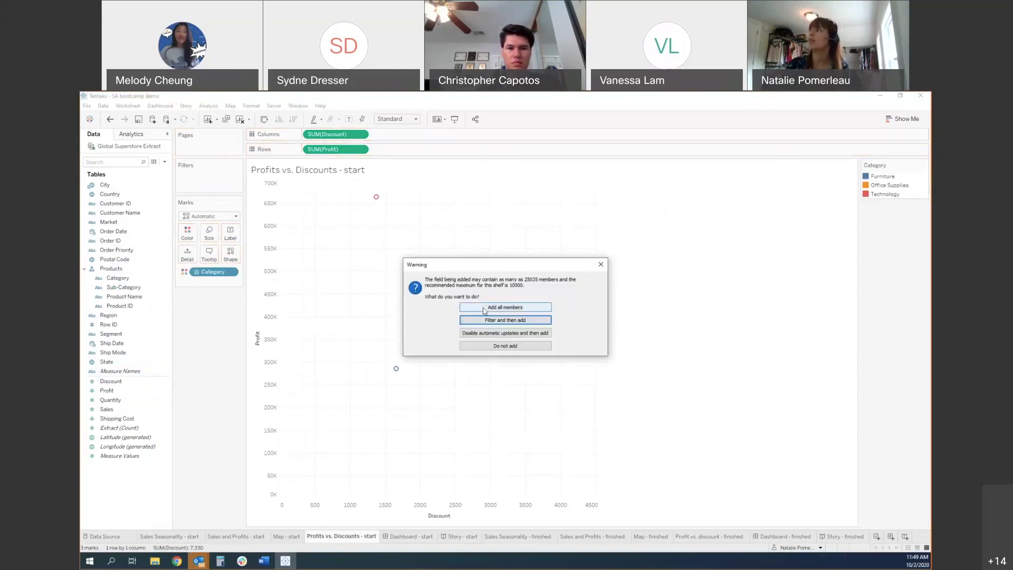
click(485, 309)
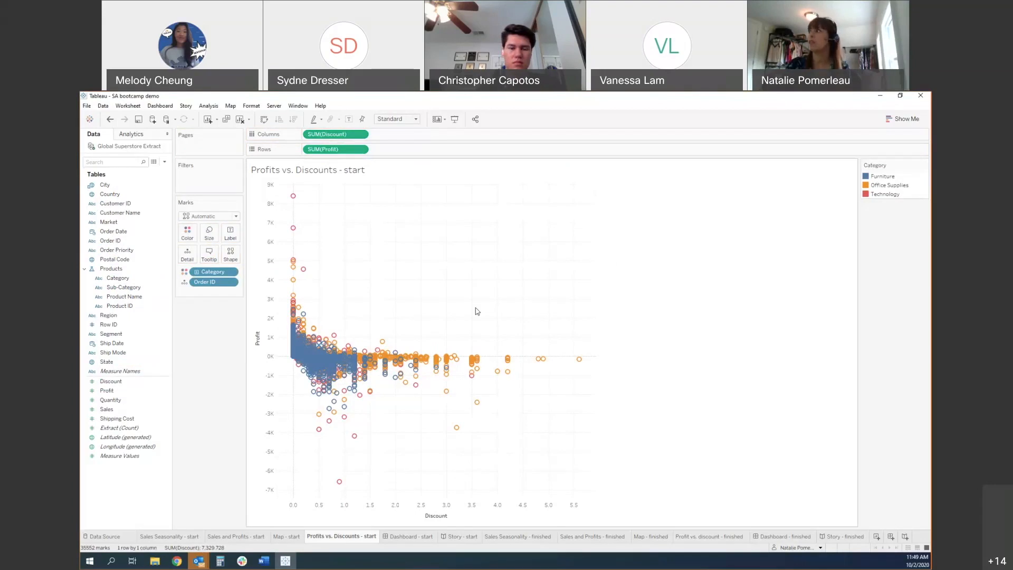
Examine individual order marks in the scatter plot, and briefly select a group of marks with discounts above about 3.0.
mouse_move(341, 352)
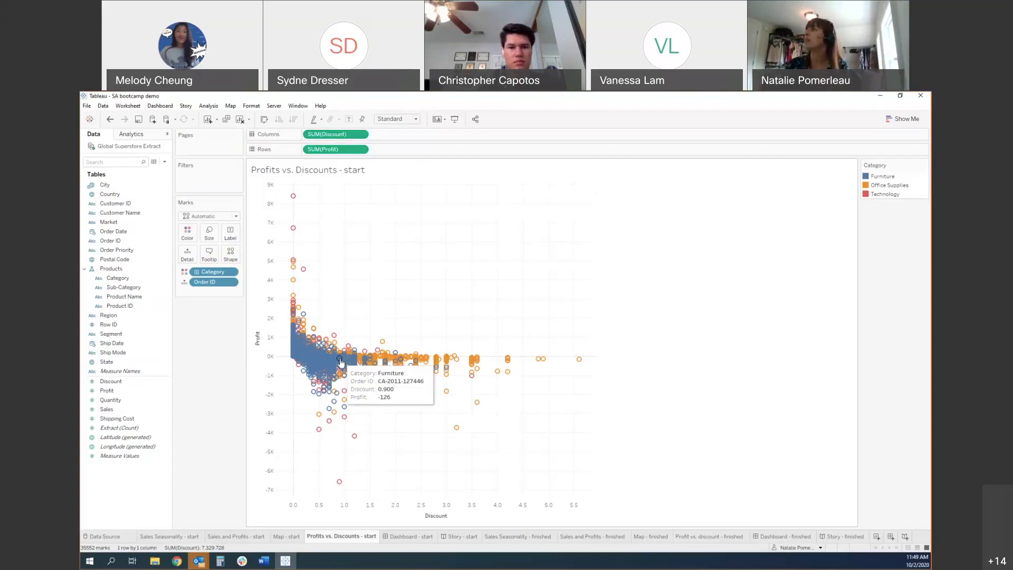
mouse_move(304, 270)
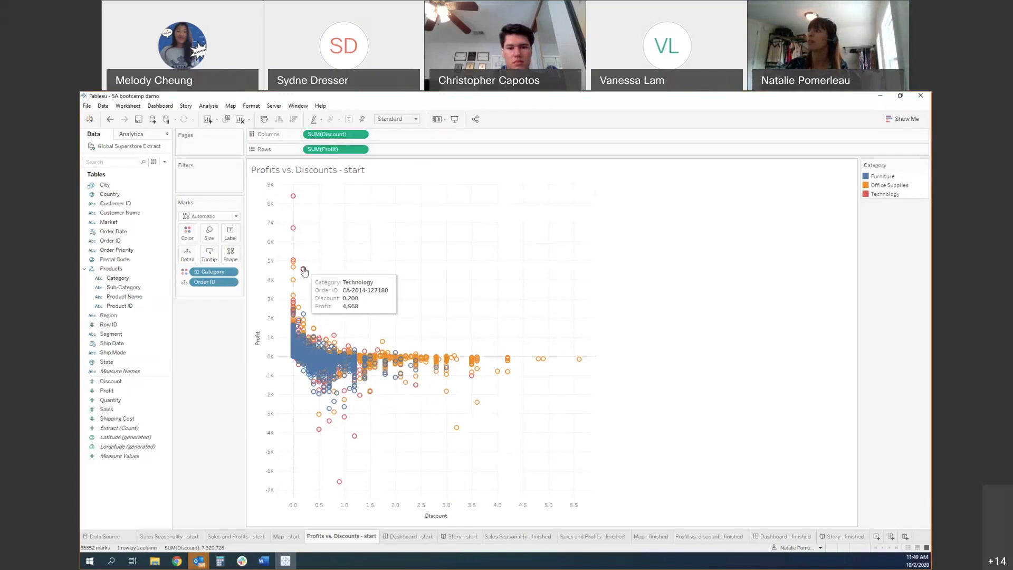
mouse_move(318, 395)
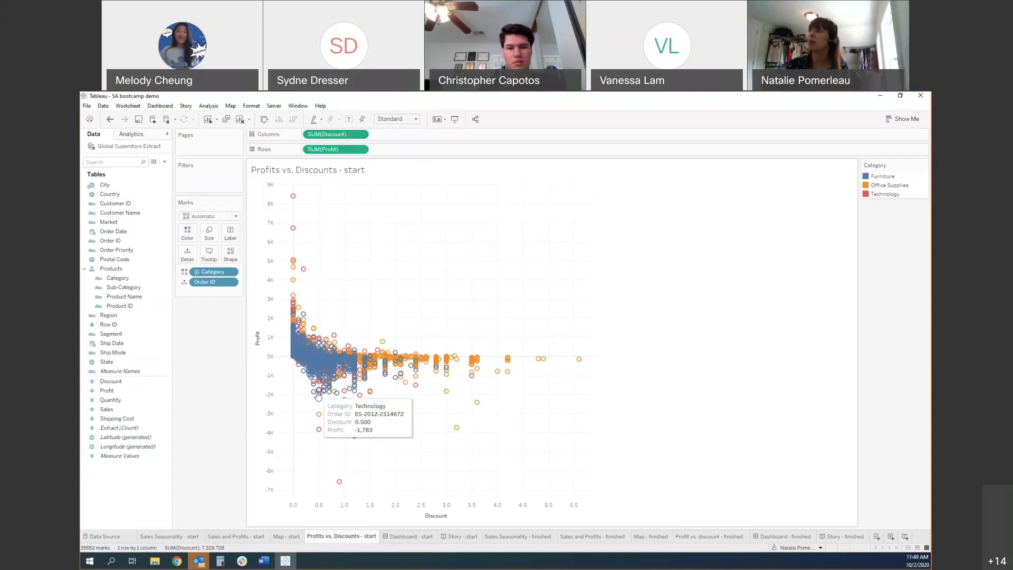
mouse_move(300, 298)
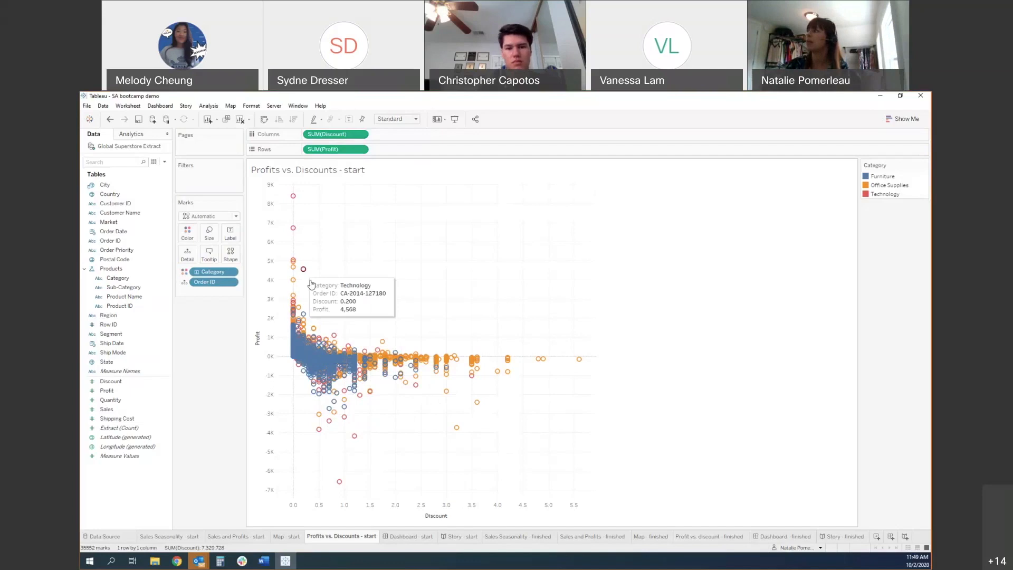
drag(454, 314, 654, 461)
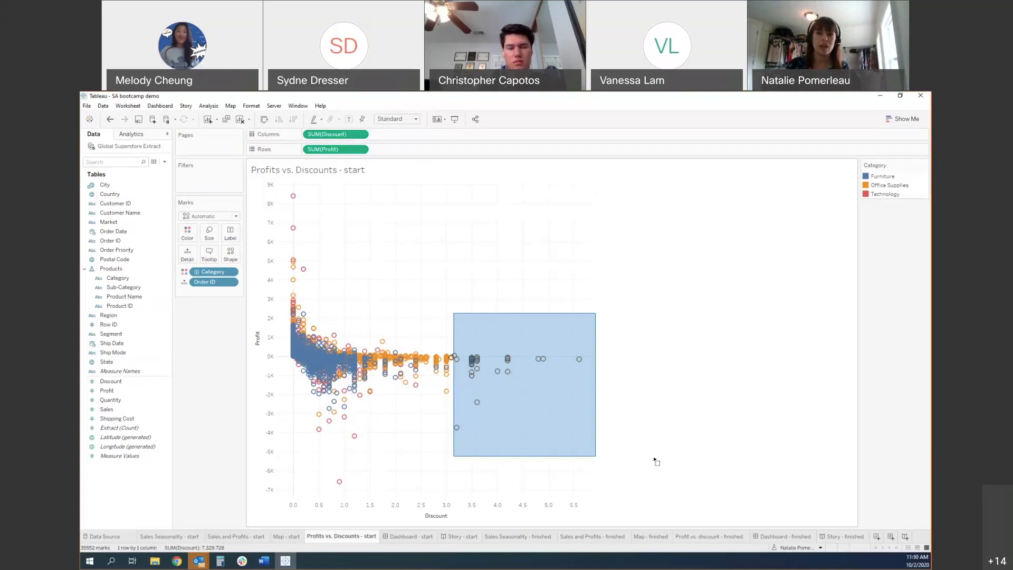
drag(655, 461, 561, 463)
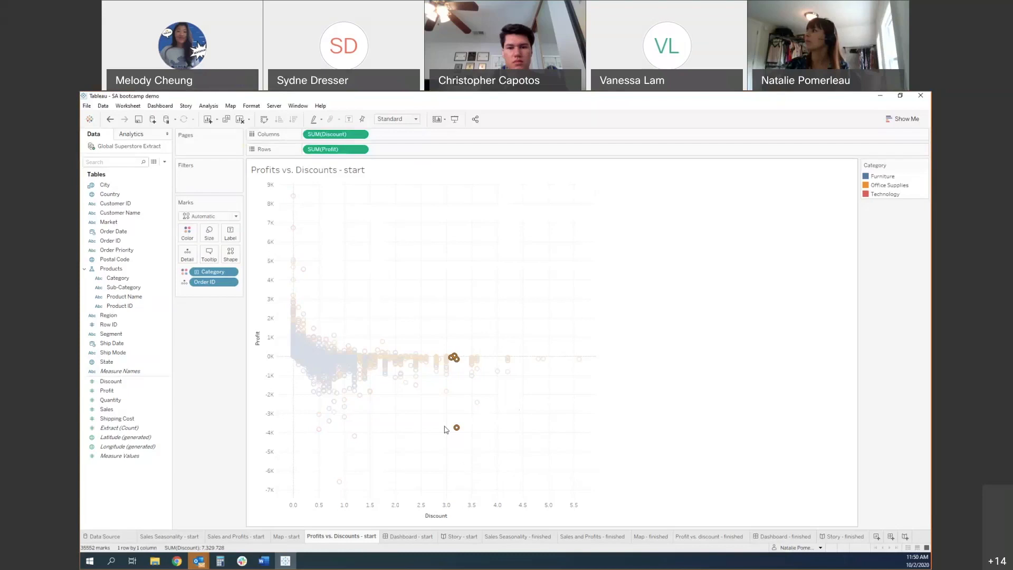
click(601, 418)
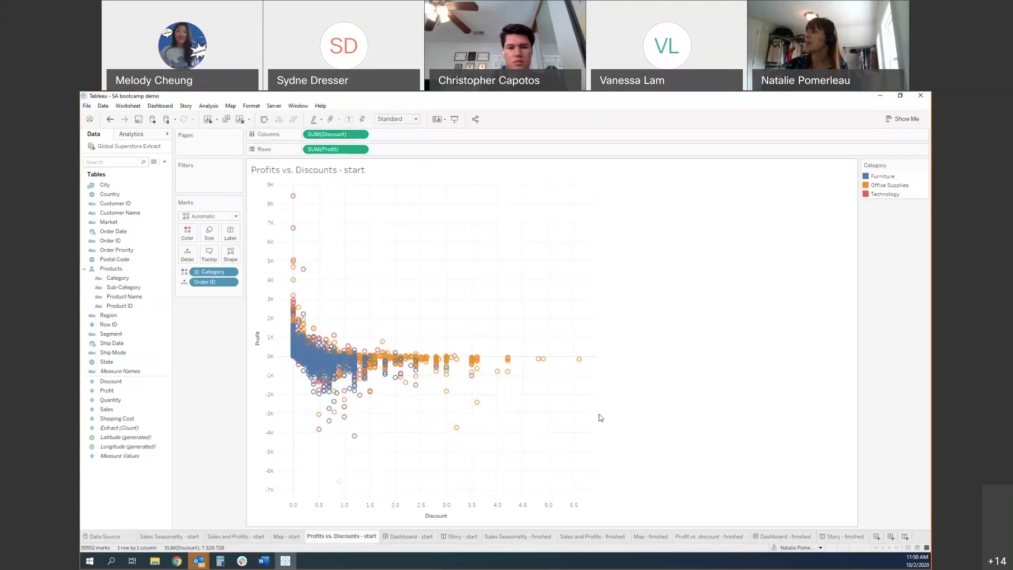
Review the Sales Seasonality, Sales and Profits, Map and Profits vs. Discounts start sheets, and open the Dashboard - start sheet.
click(179, 537)
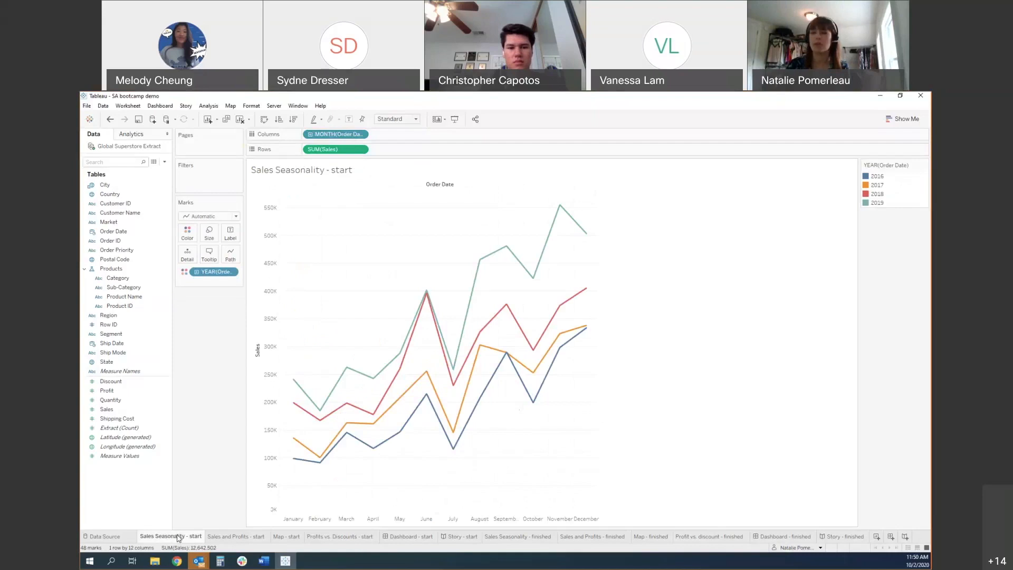
click(222, 536)
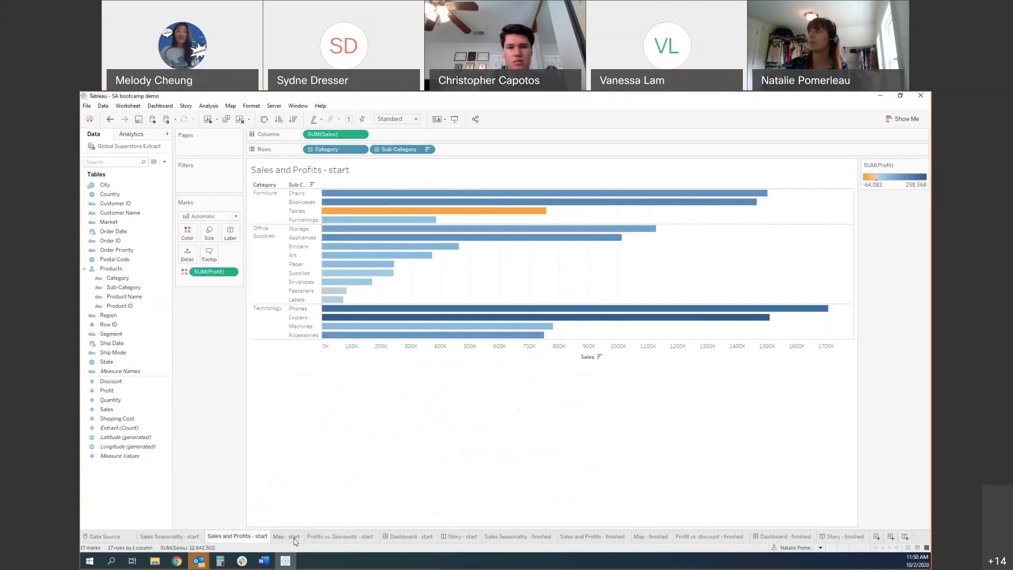
mouse_move(286, 541)
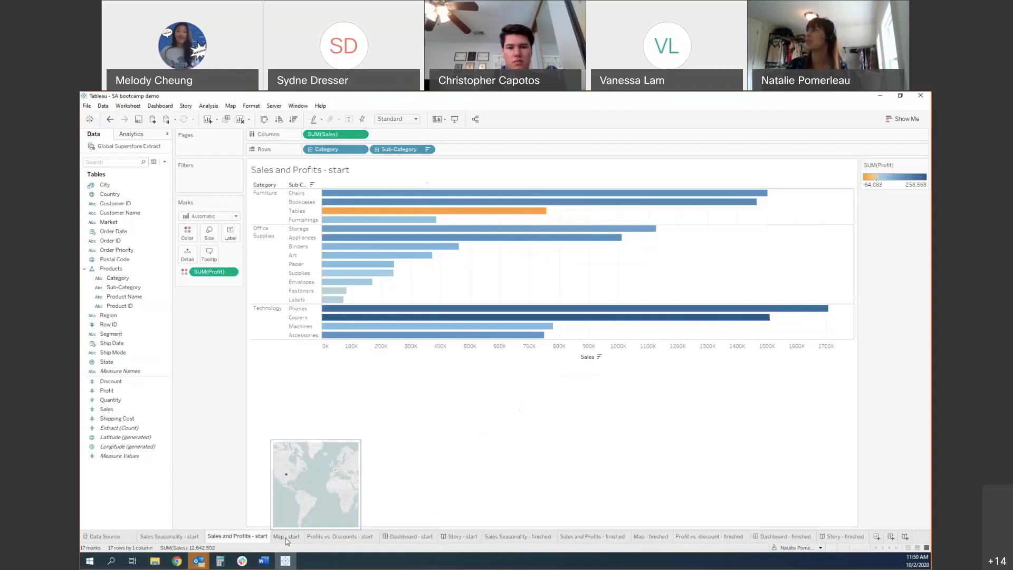
click(287, 536)
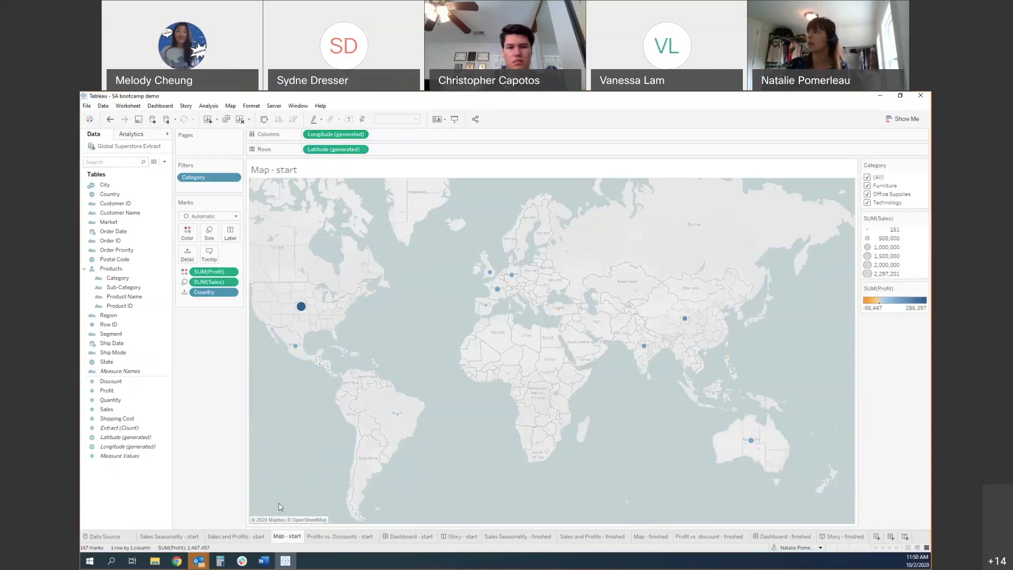
click(329, 536)
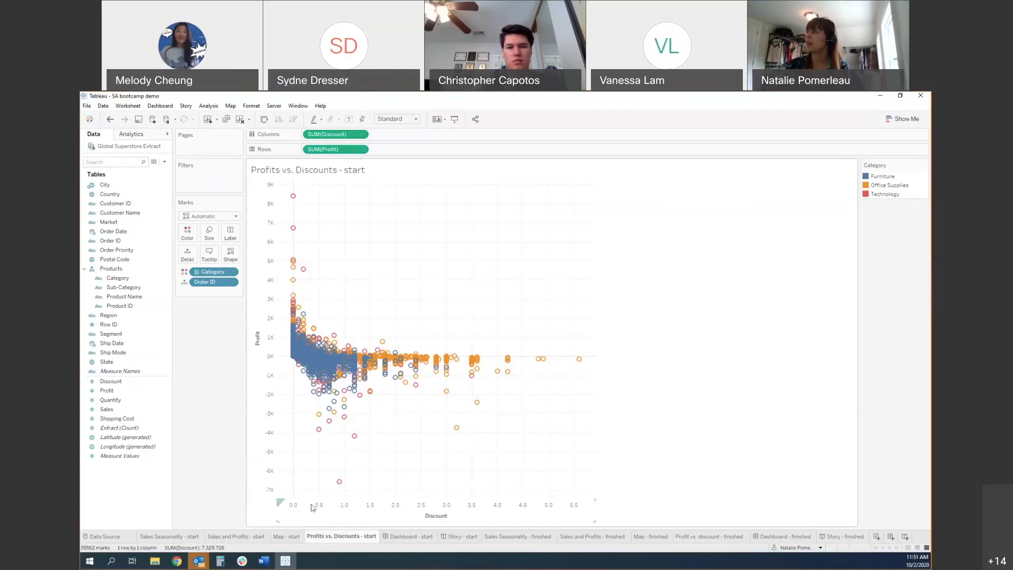
click(403, 537)
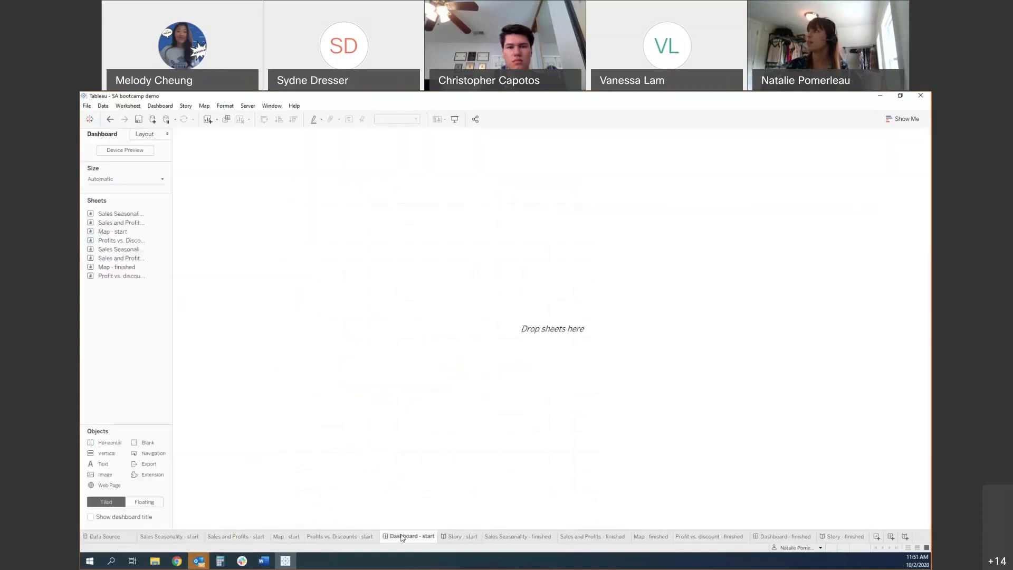
Try the Fixed size option for the dashboard, and set its size back to Automatic.
click(129, 179)
click(131, 195)
click(111, 204)
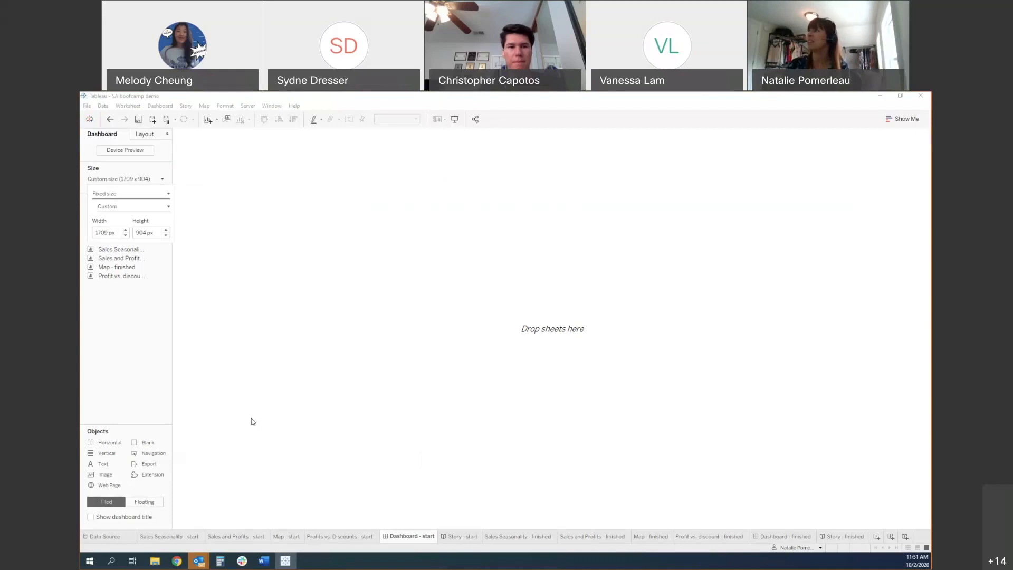
click(124, 194)
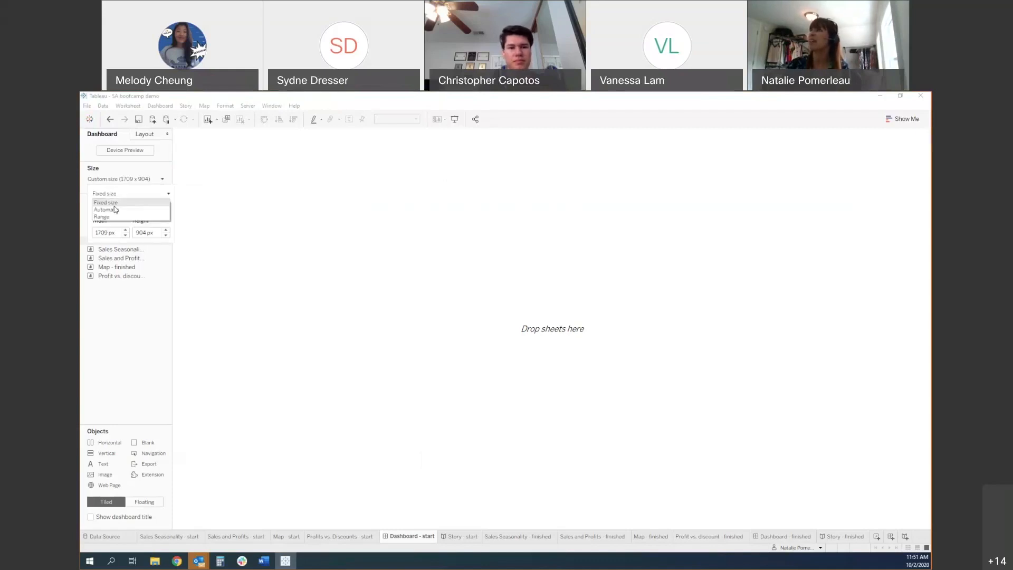
click(116, 210)
click(316, 389)
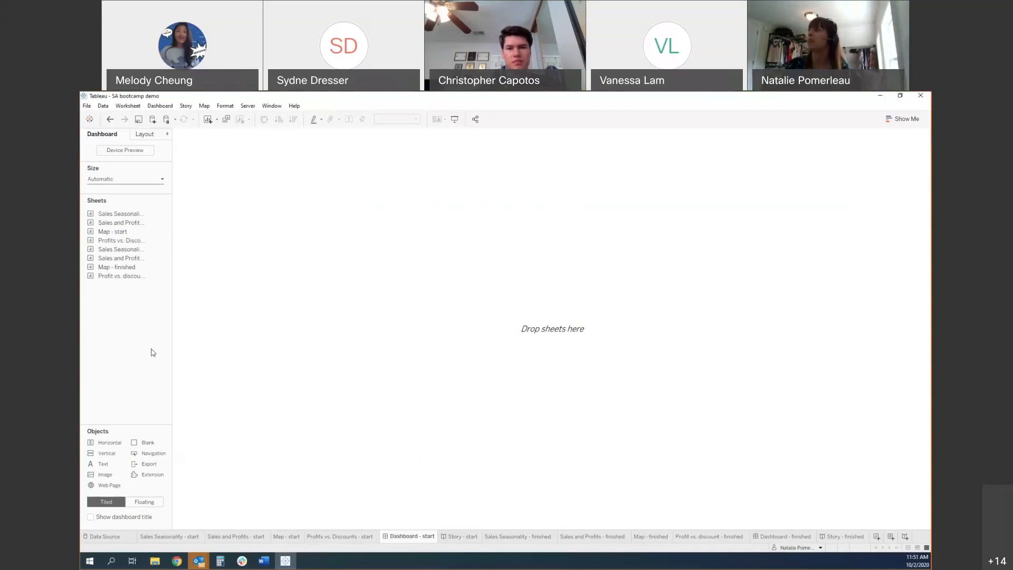
Place the start sheets on the dashboard in a two-by-two grid: Map and Sales Seasonality above, Sales and Profits and Profits vs. Discounts below.
mouse_move(129, 277)
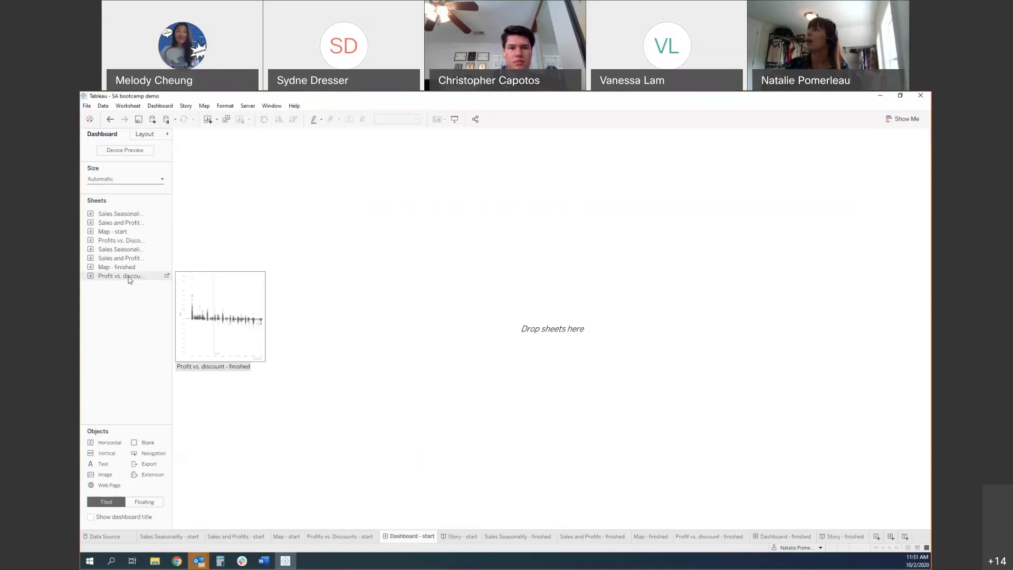
mouse_move(123, 227)
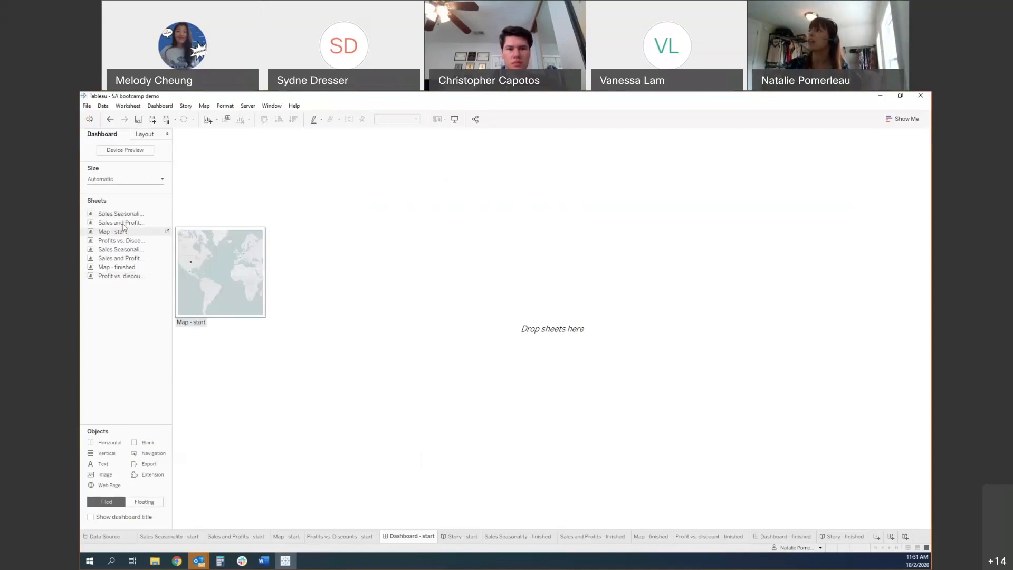
drag(118, 234, 354, 273)
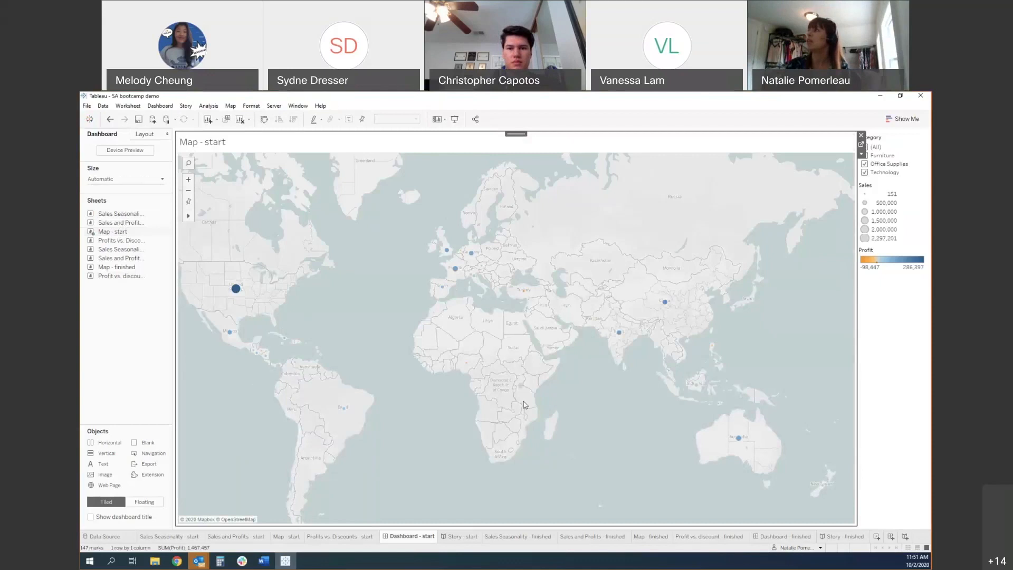
mouse_move(123, 235)
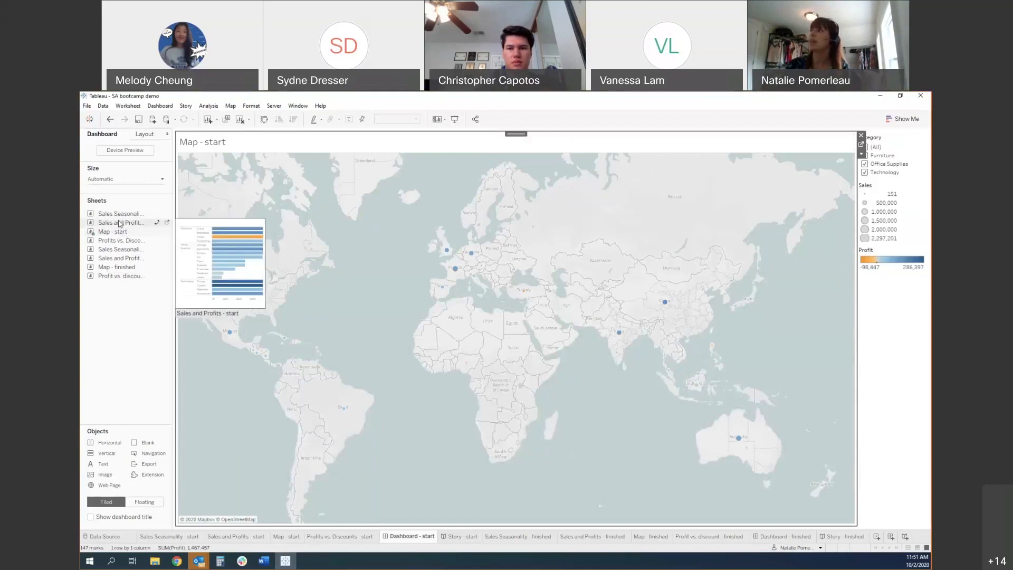
mouse_move(120, 226)
mouse_down()
mouse_move(251, 482)
mouse_move(280, 497)
mouse_up()
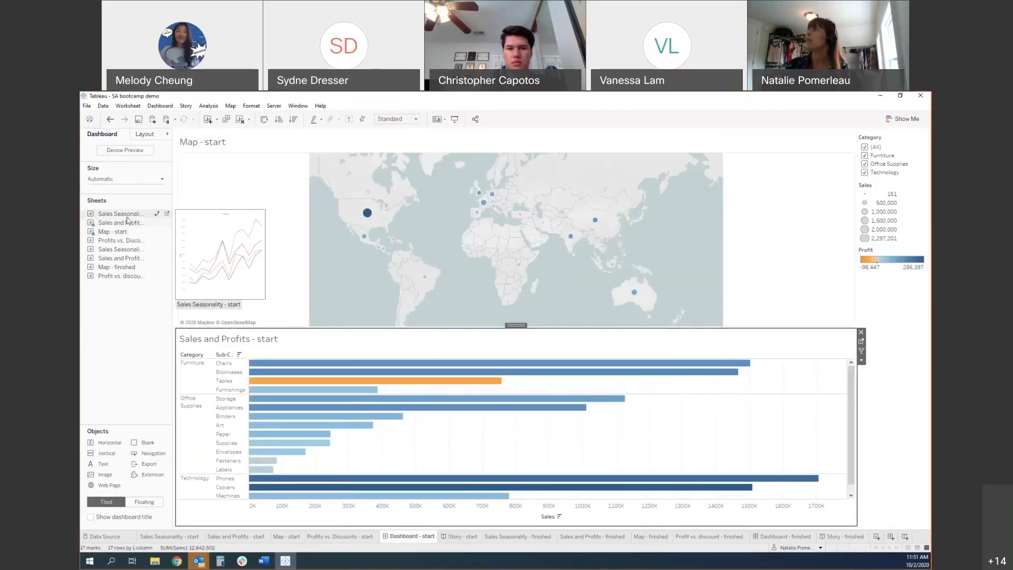
drag(127, 221, 809, 267)
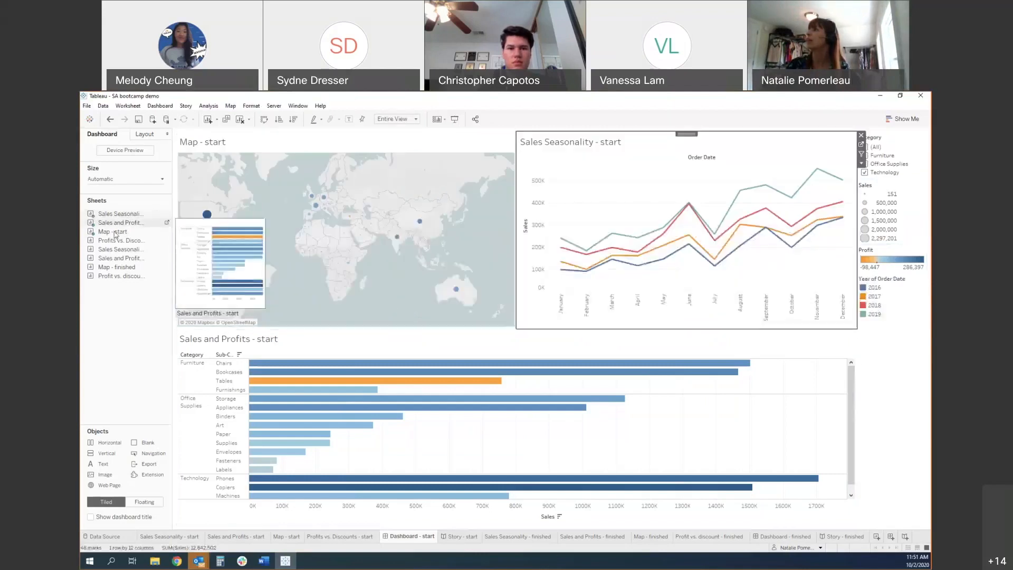
drag(277, 286, 652, 421)
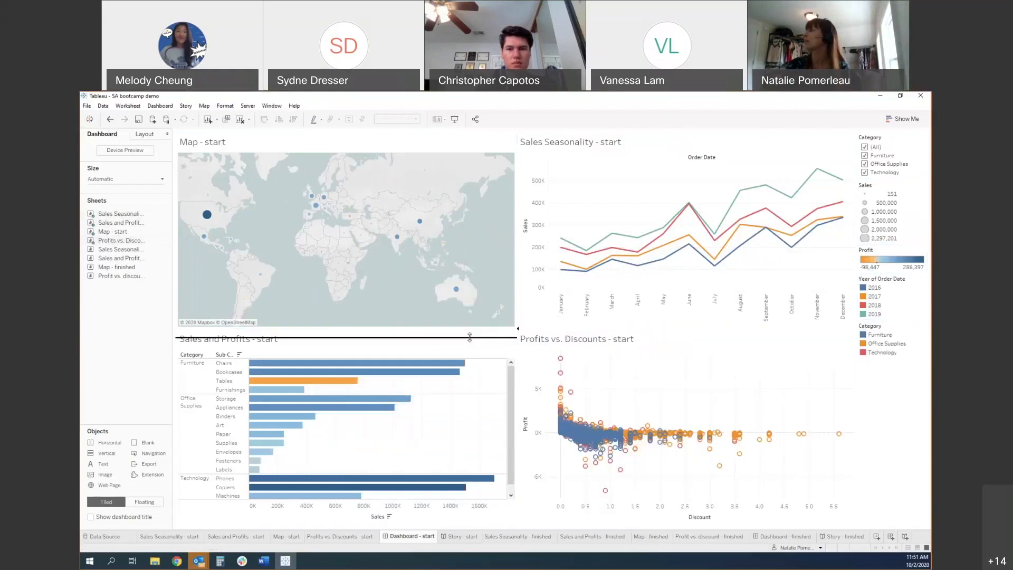
Make the map slightly taller on the dashboard, and fit the Sales and Profits - start chart to Entire View.
drag(470, 337, 470, 338)
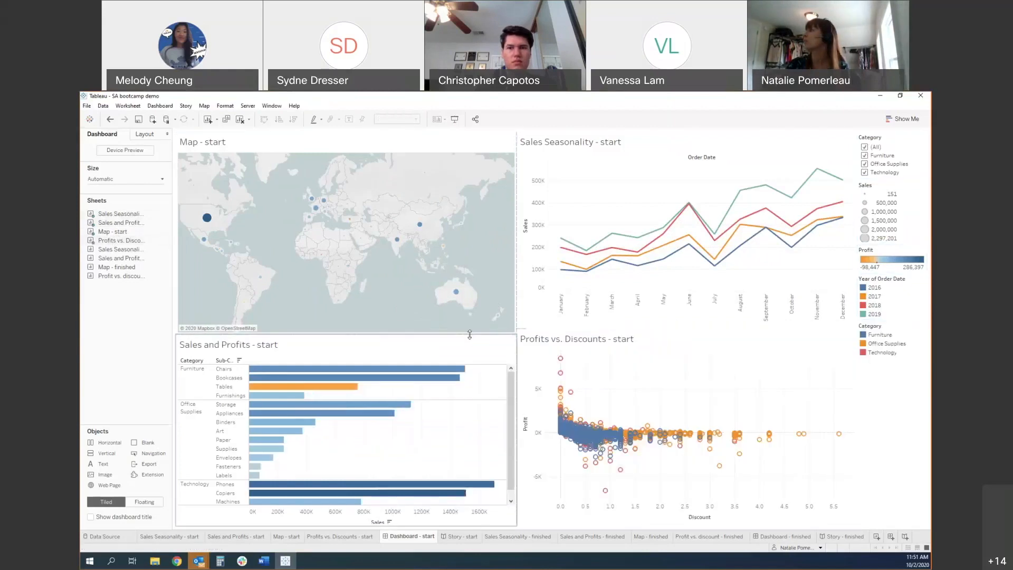
click(511, 354)
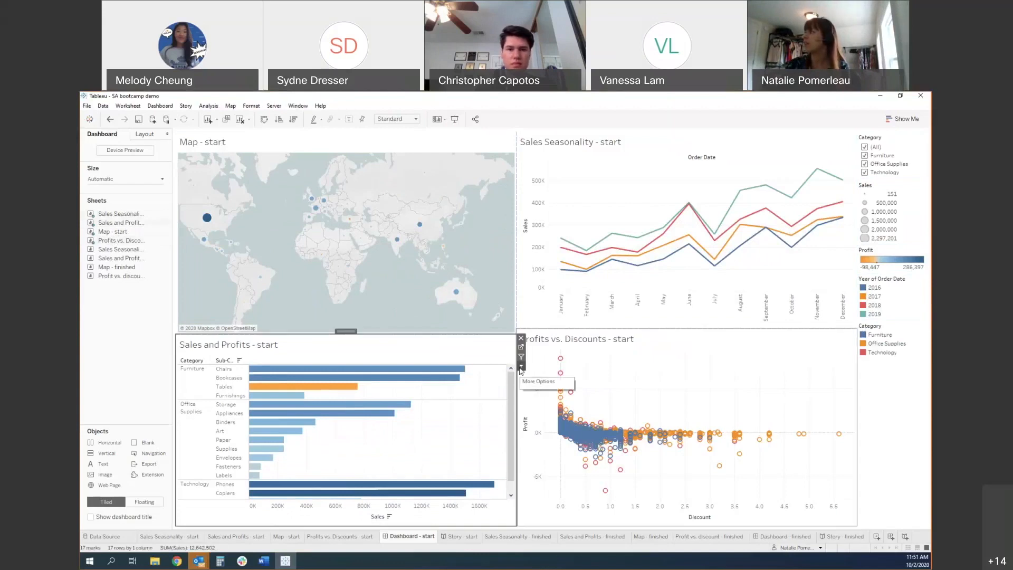
click(520, 366)
mouse_move(552, 400)
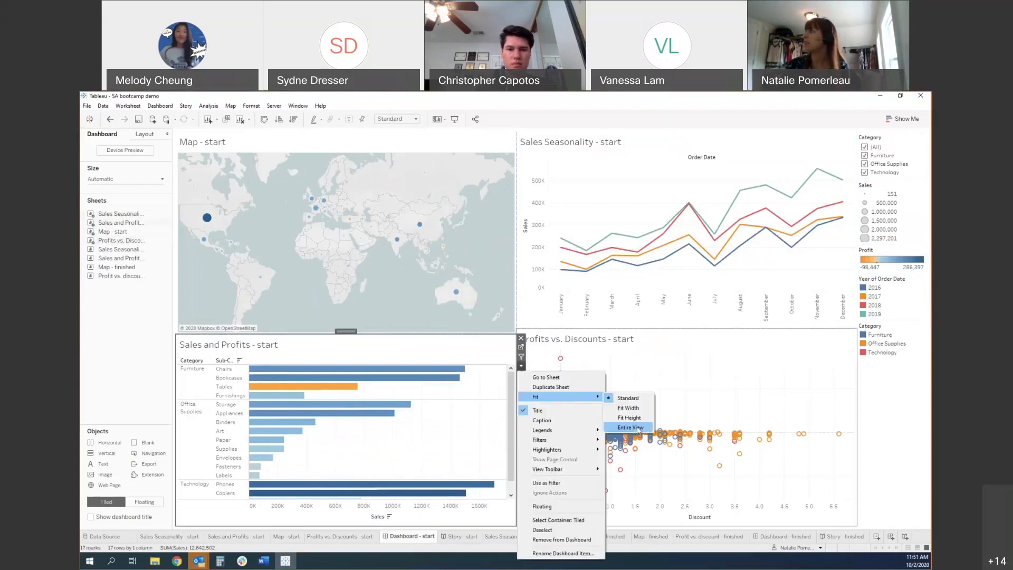
click(638, 428)
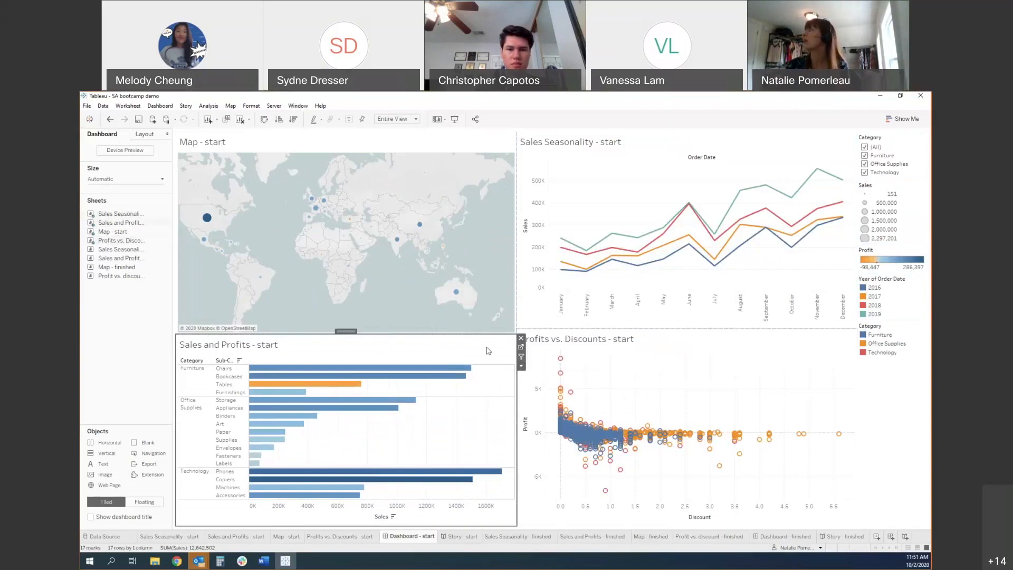
Show Category by shape instead of color on the Profits vs. Discounts - start sheet, and return to the Dashboard - start sheet.
mouse_move(583, 440)
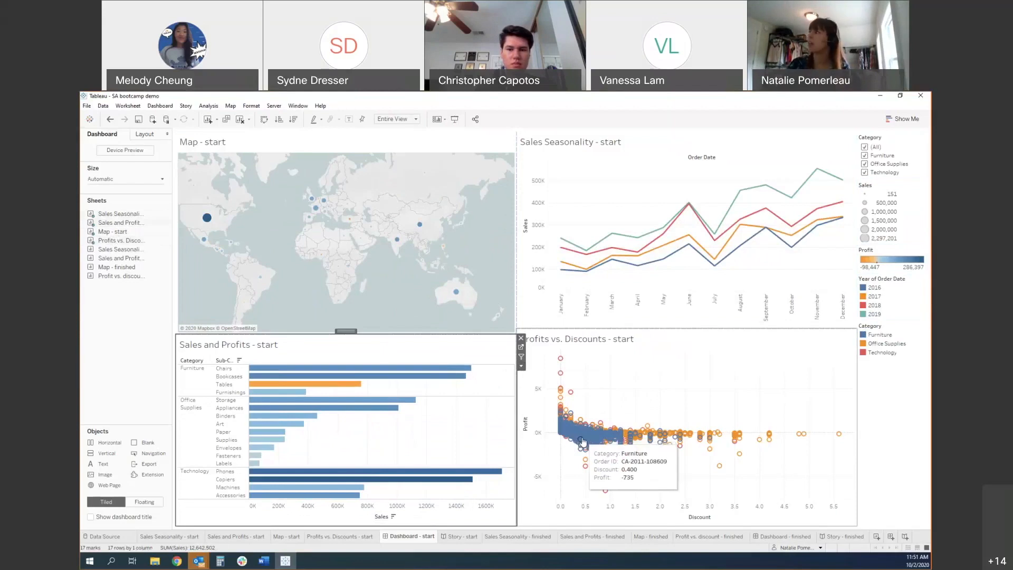
mouse_move(647, 428)
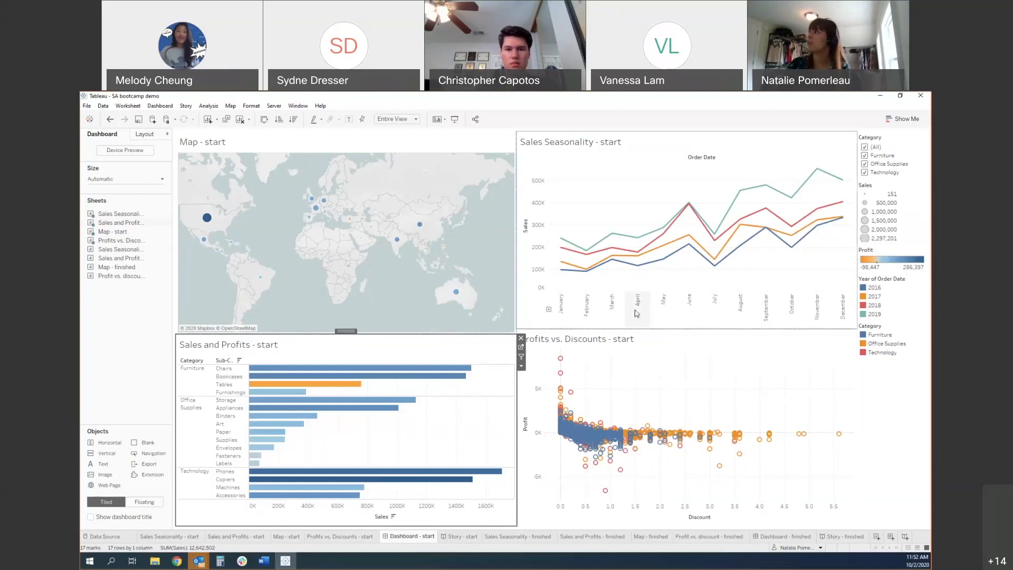
click(822, 372)
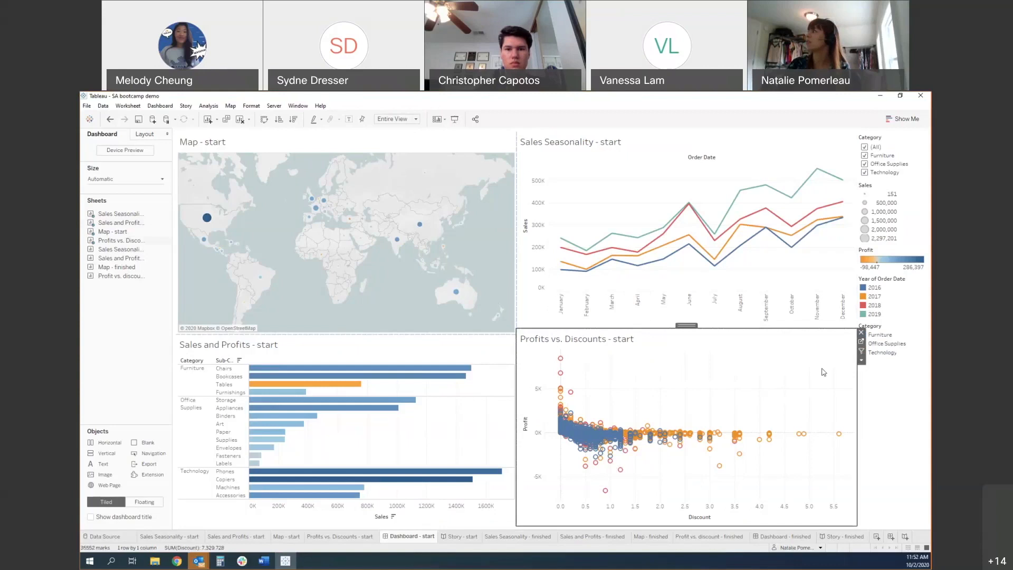
click(862, 344)
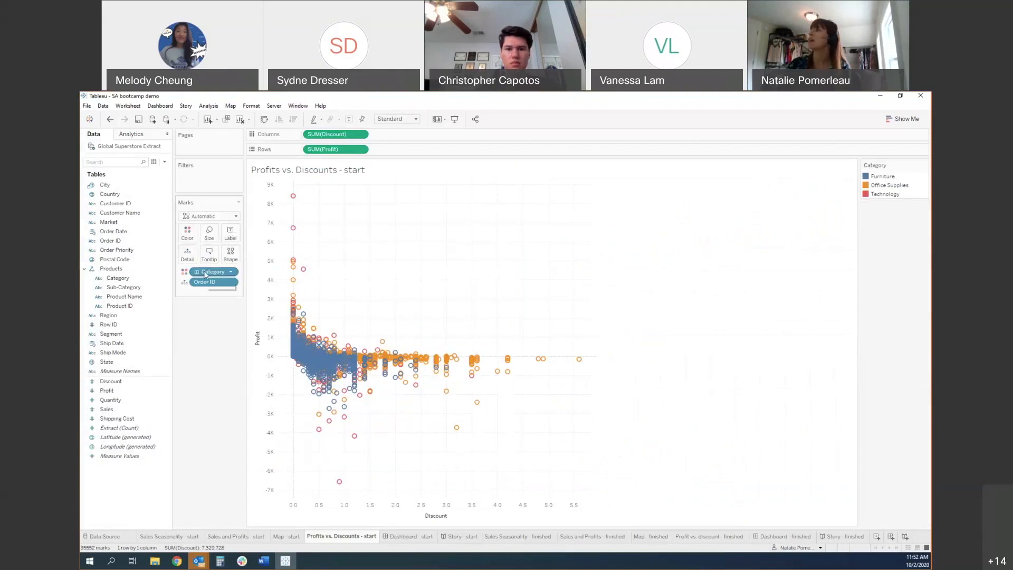
drag(211, 271, 230, 261)
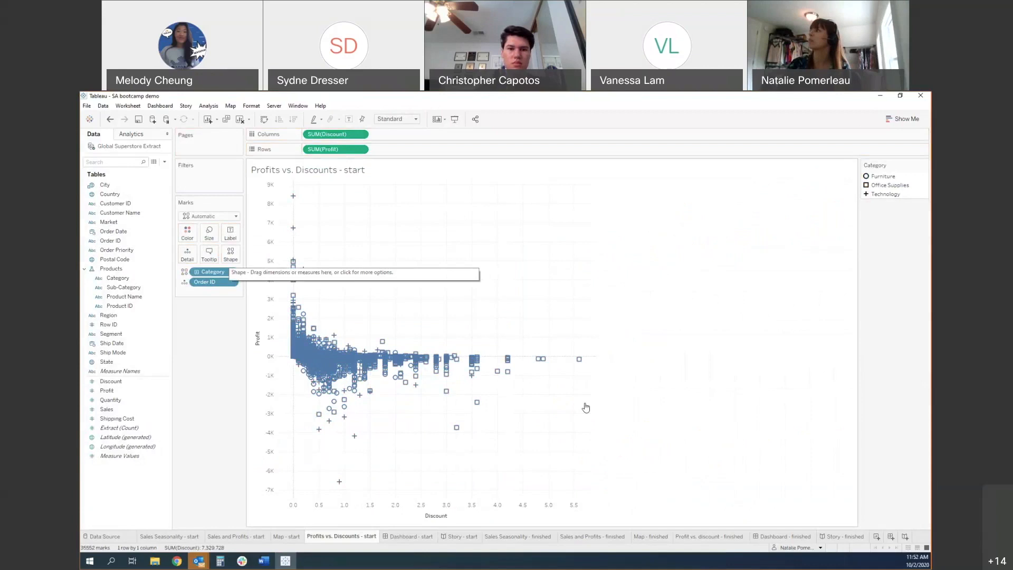
click(416, 536)
mouse_move(837, 421)
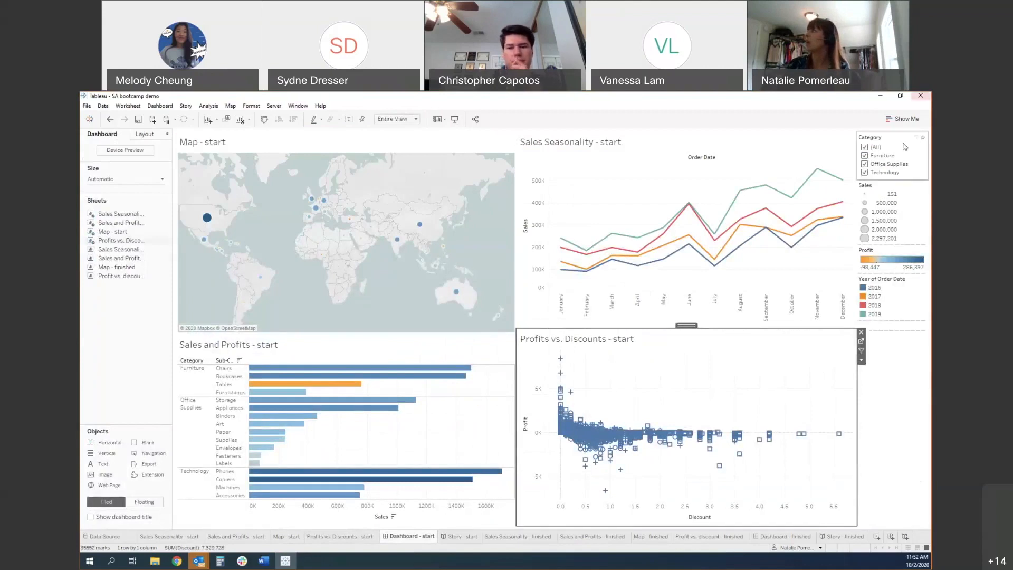
Apply the dashboard's Category filter to all worksheets using this data source, and filter it to Furniture only.
click(865, 165)
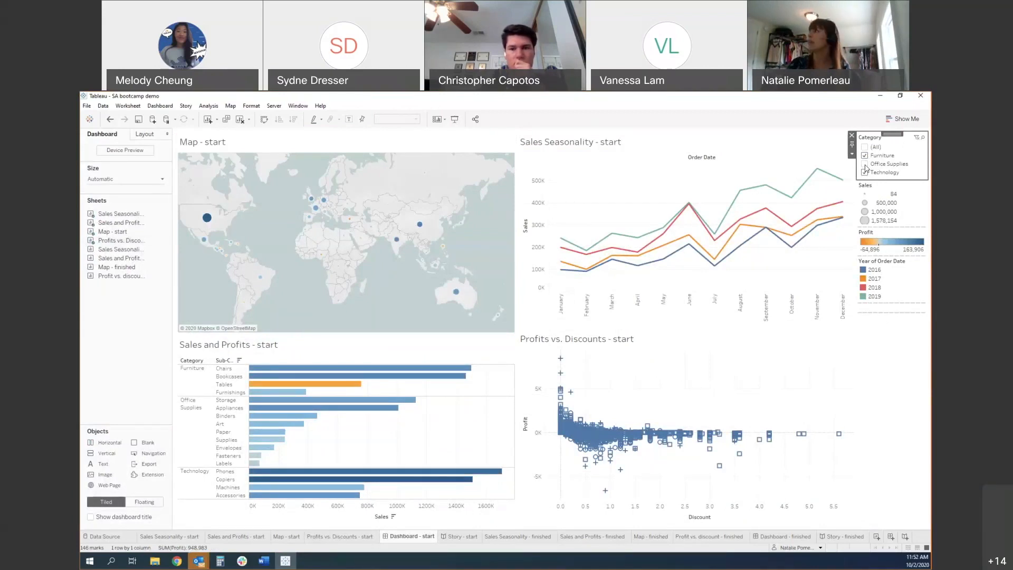
click(864, 164)
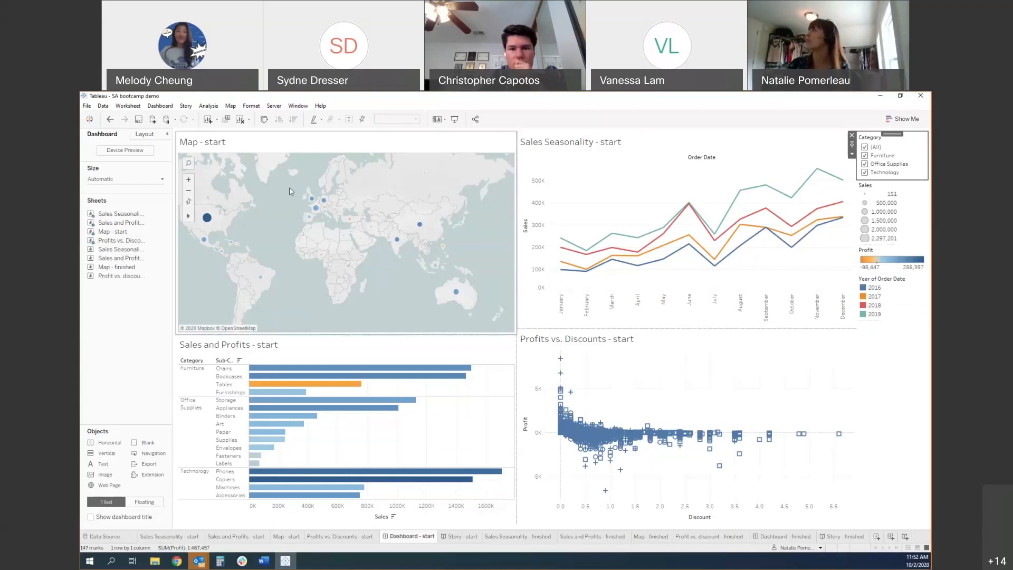
click(852, 155)
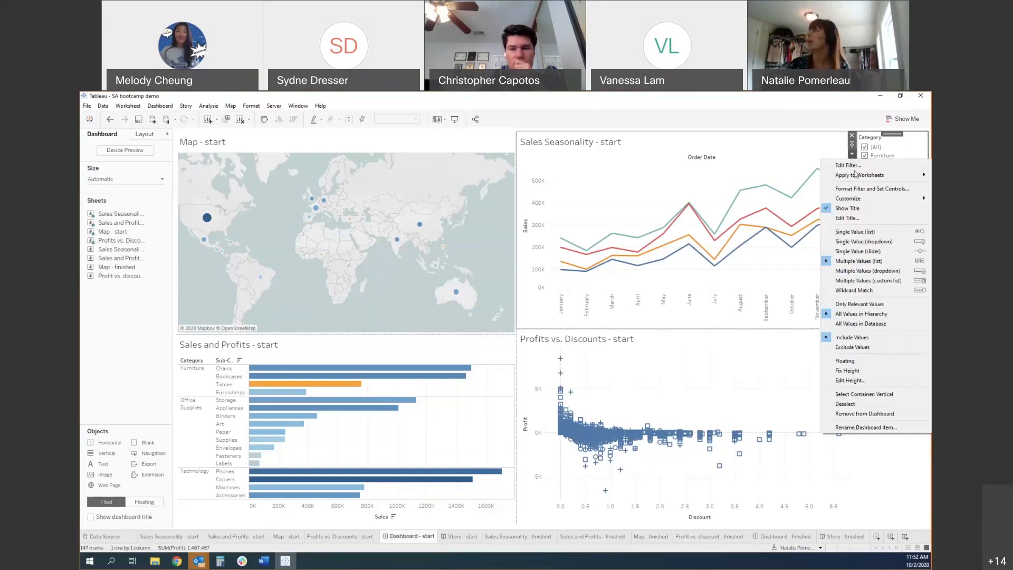
mouse_move(850, 178)
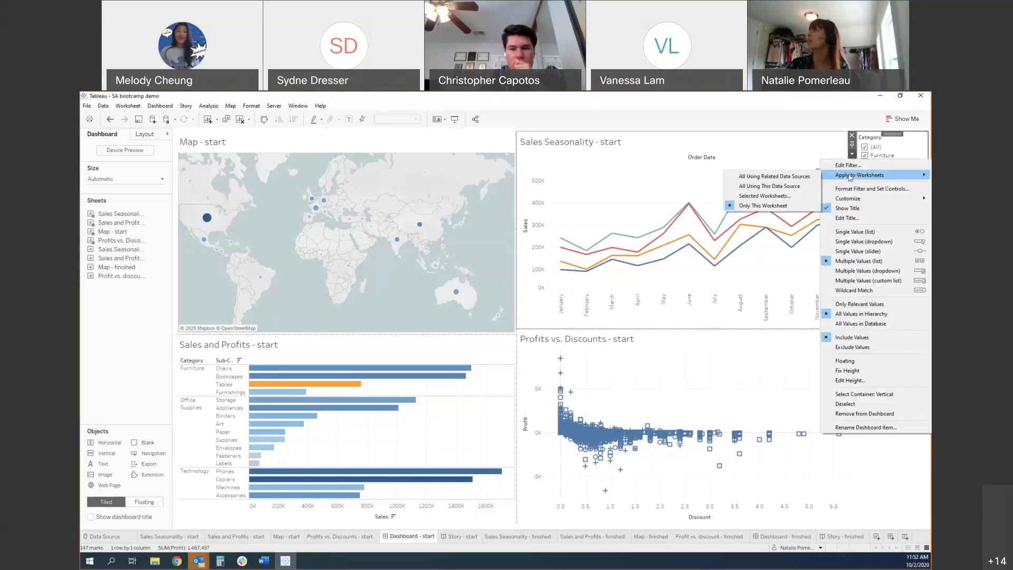
click(790, 190)
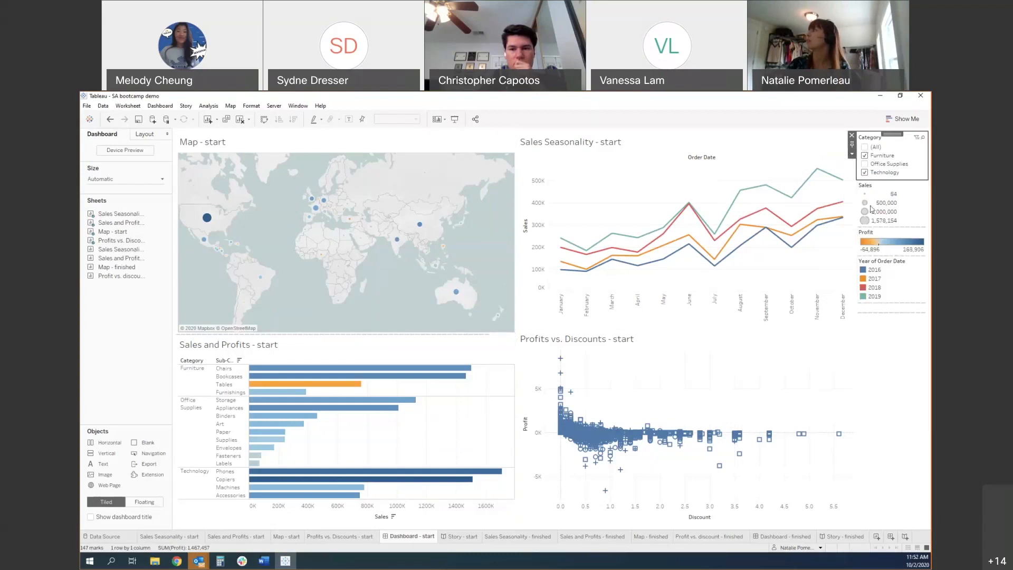
click(864, 172)
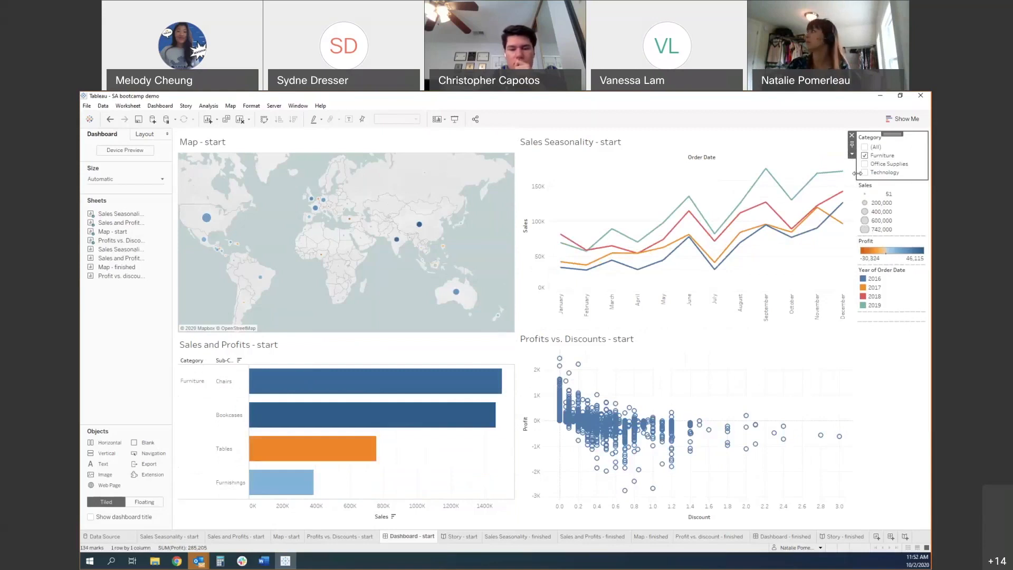
Remove the Sales size legend and the Year of Order Date color legend from the dashboard.
click(883, 189)
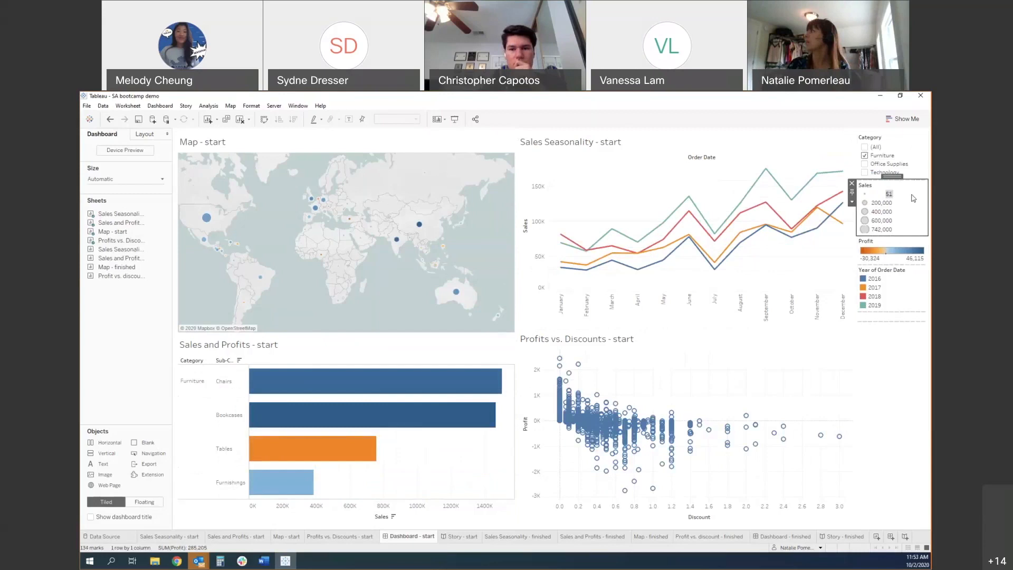
click(852, 184)
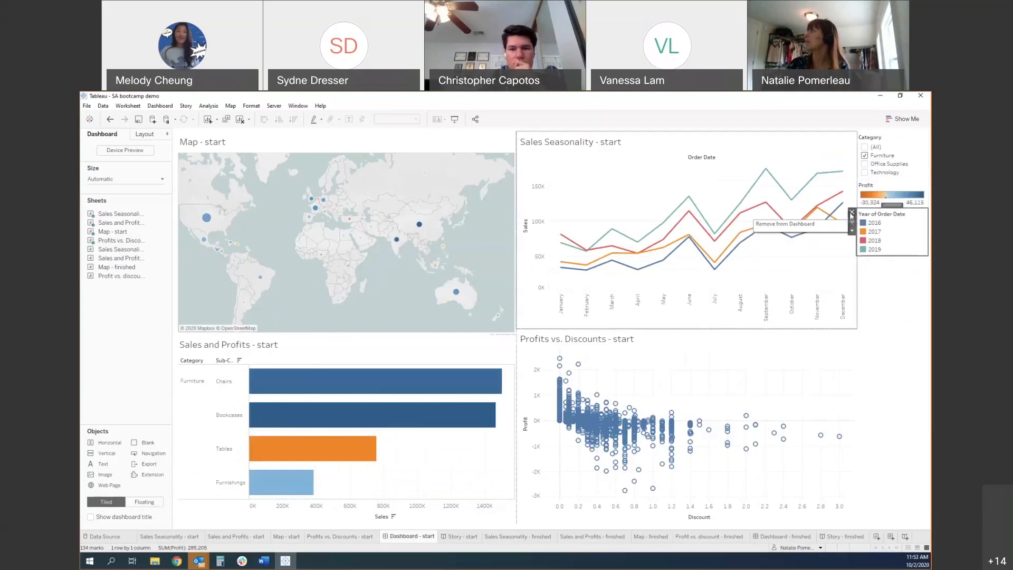
click(851, 213)
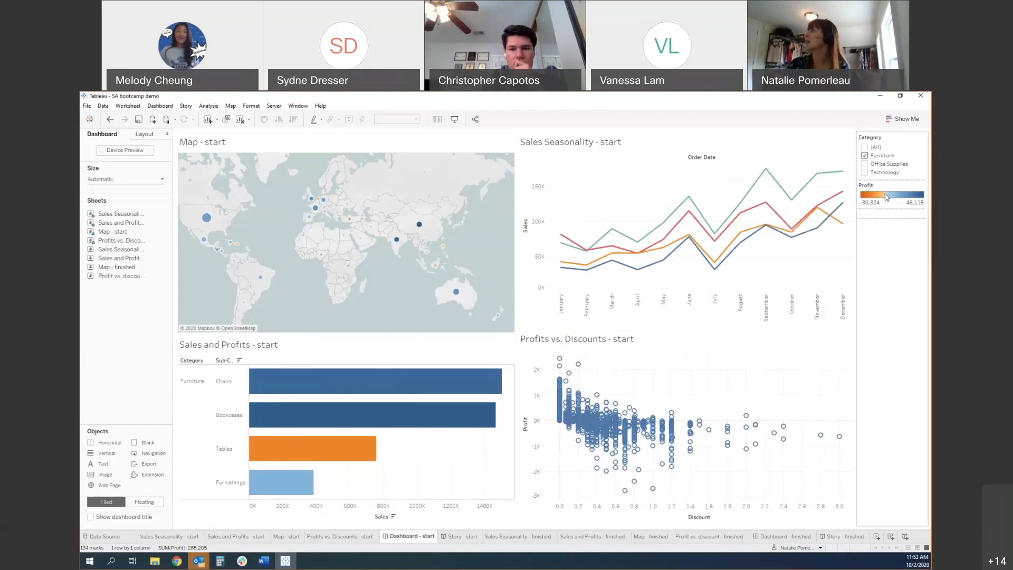
Float the Profit color legend over the lower part of the map, and set the Category filter back to all categories.
click(886, 197)
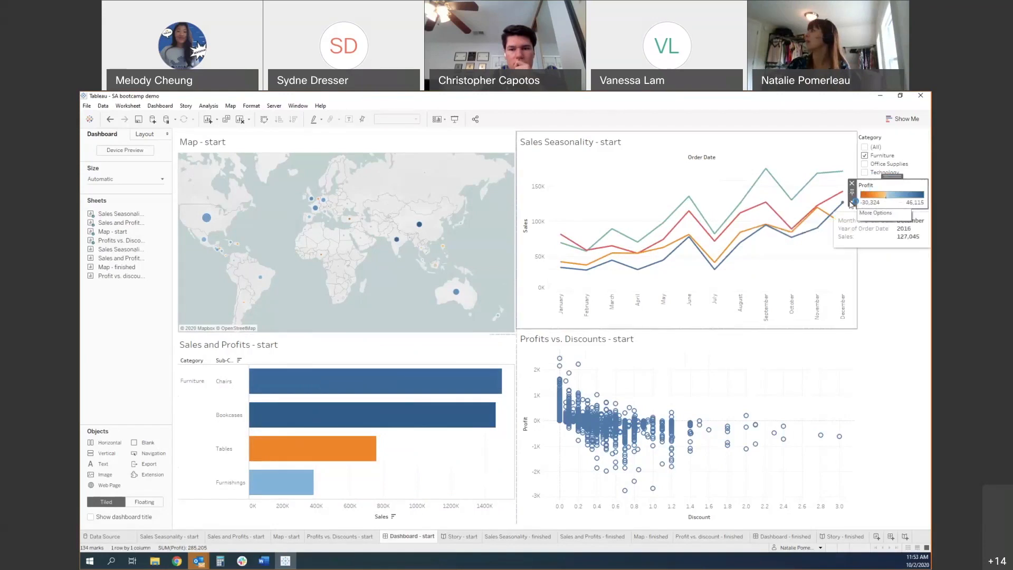
click(851, 202)
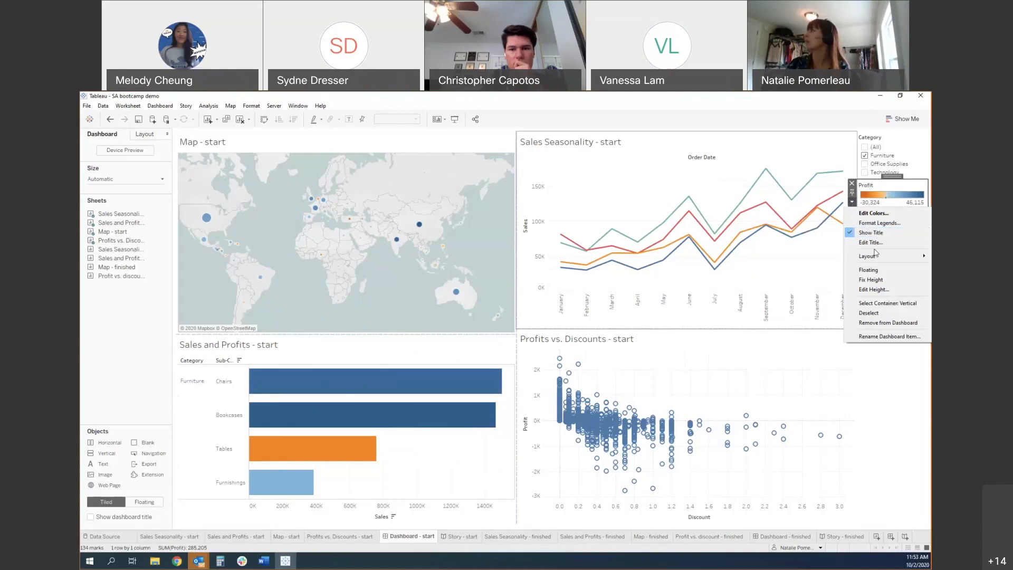
click(879, 205)
drag(879, 204, 297, 302)
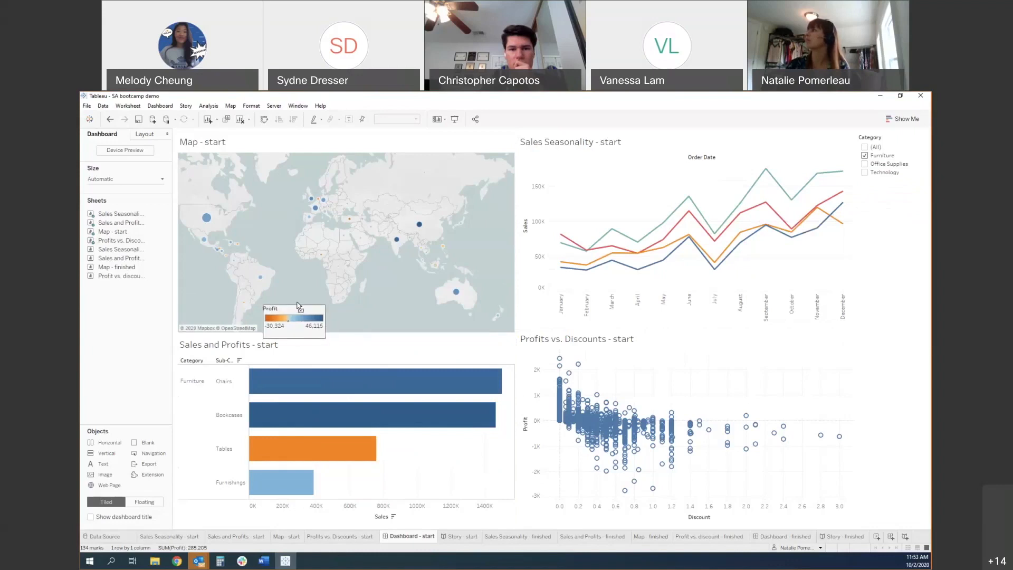
click(874, 326)
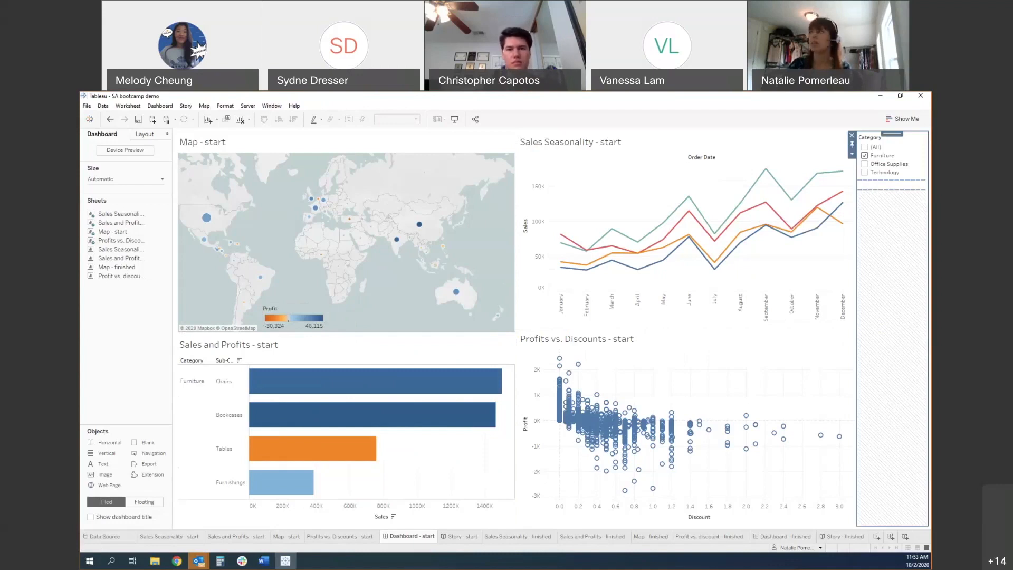
click(865, 148)
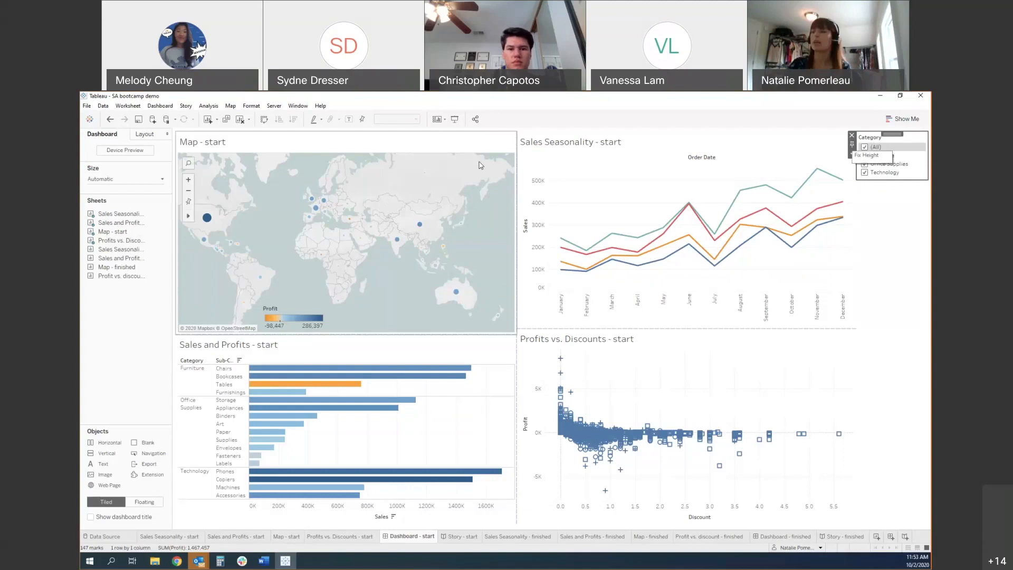
Use the Map - start view as a filter for the dashboard, and filter the other charts to the United States.
click(516, 176)
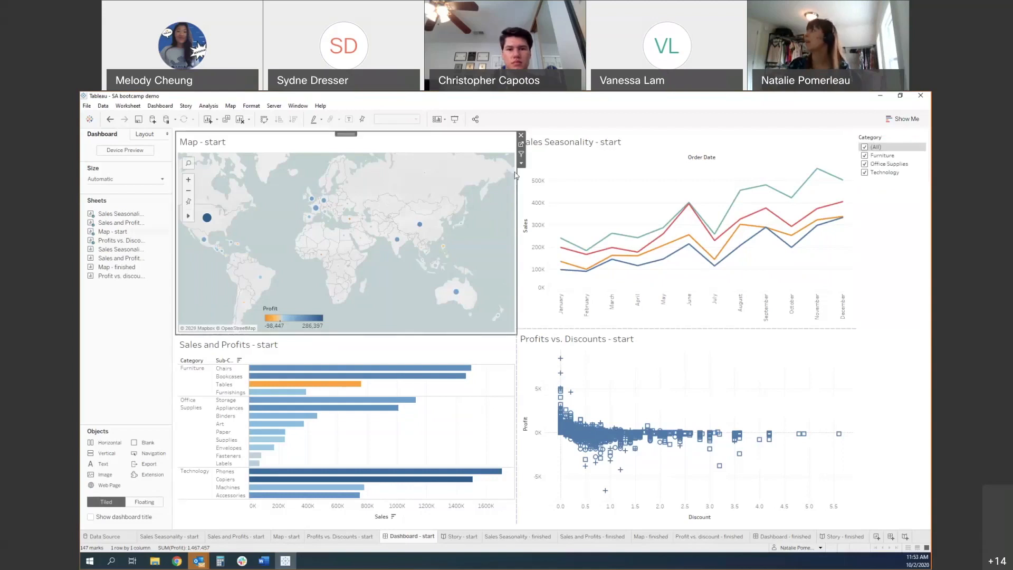
click(521, 154)
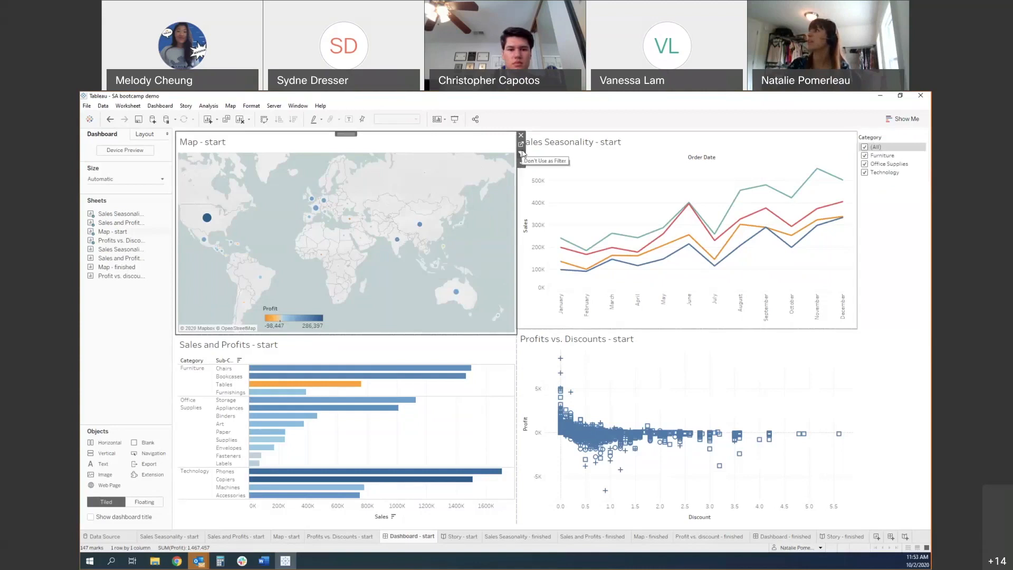
mouse_move(206, 221)
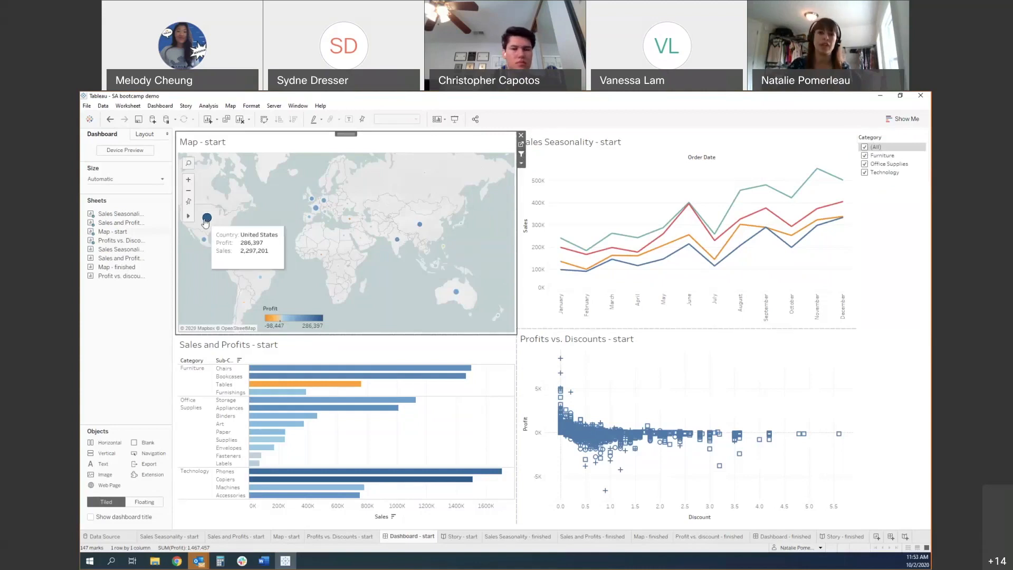
click(206, 218)
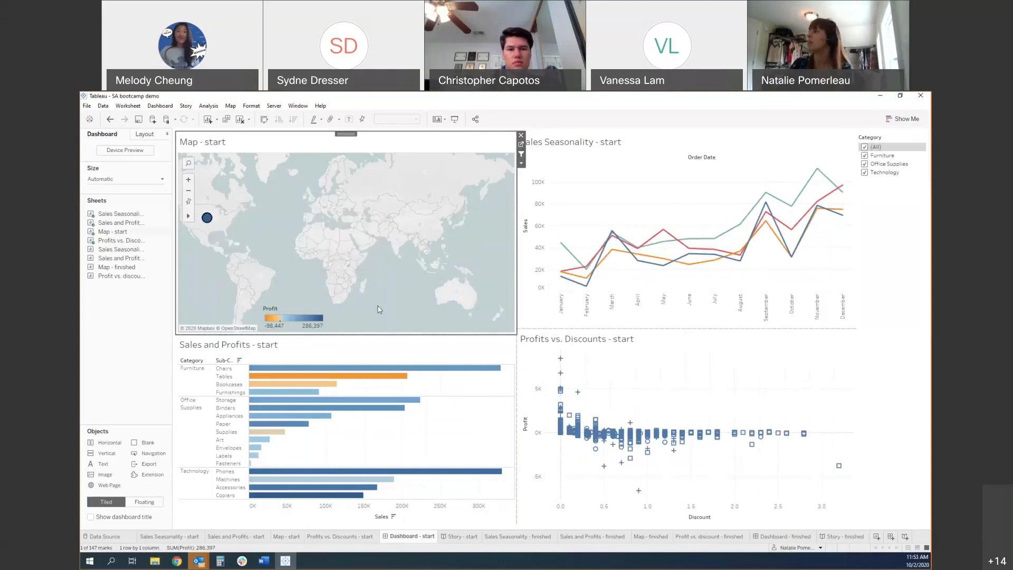
mouse_move(351, 380)
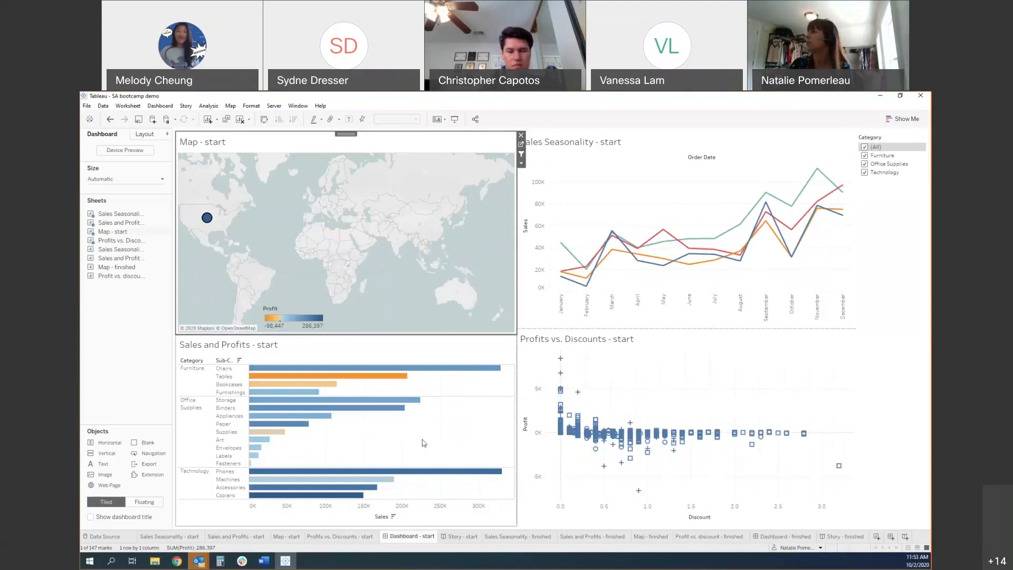
Add average lines for Discount and Profit to the Profits vs. Discounts - start scatter plot, and return to the dashboard.
click(845, 352)
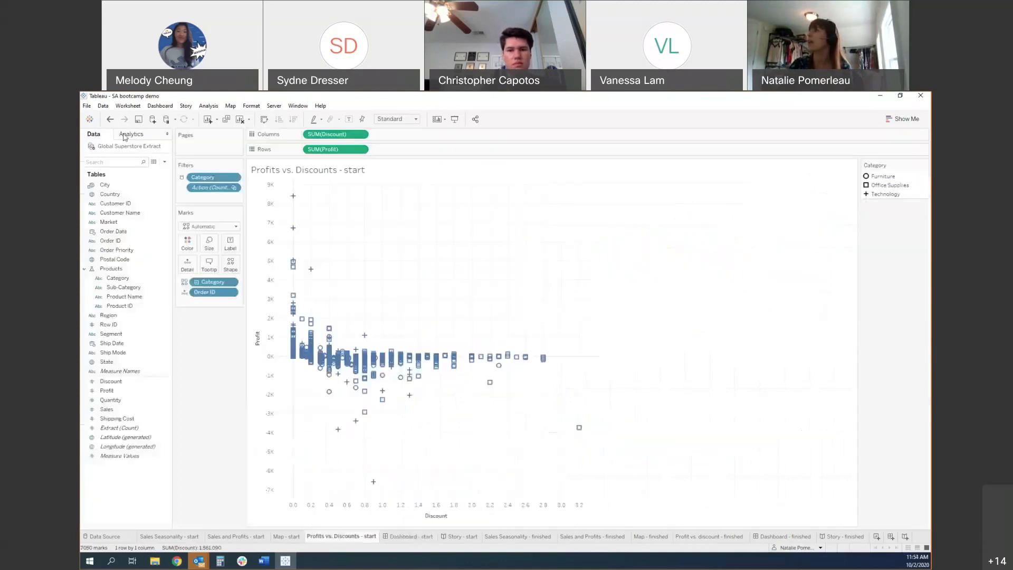
click(861, 341)
drag(113, 171, 339, 204)
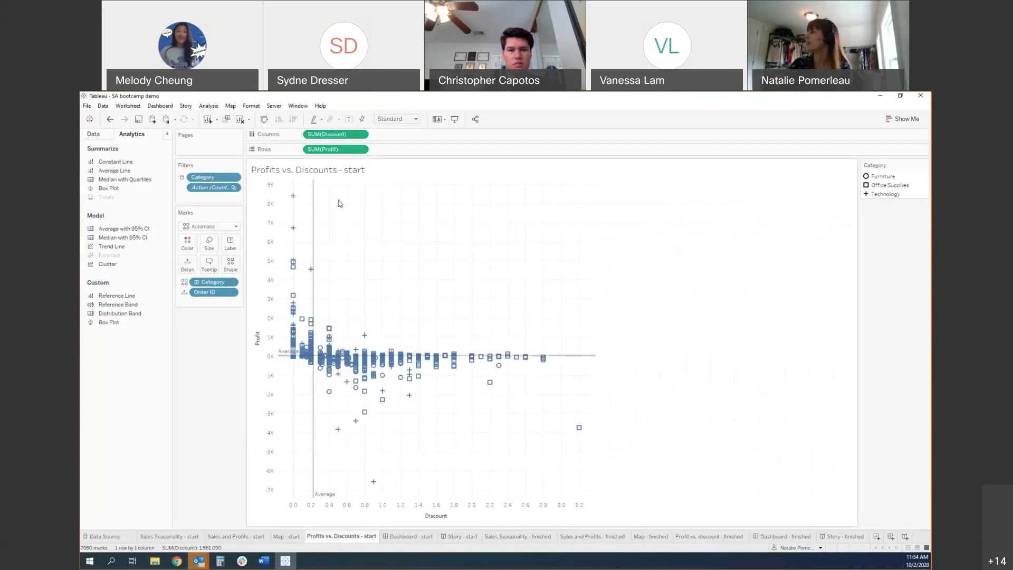
click(417, 537)
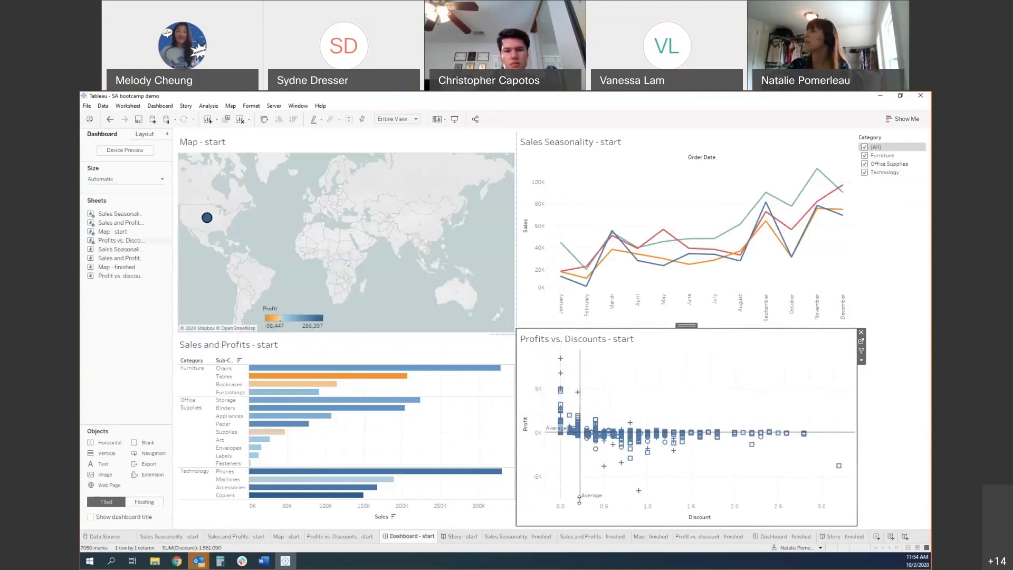
Use the Sales and Profits - start chart as a dashboard filter, and test it by selecting and deselecting the Tables sub-category.
mouse_move(206, 221)
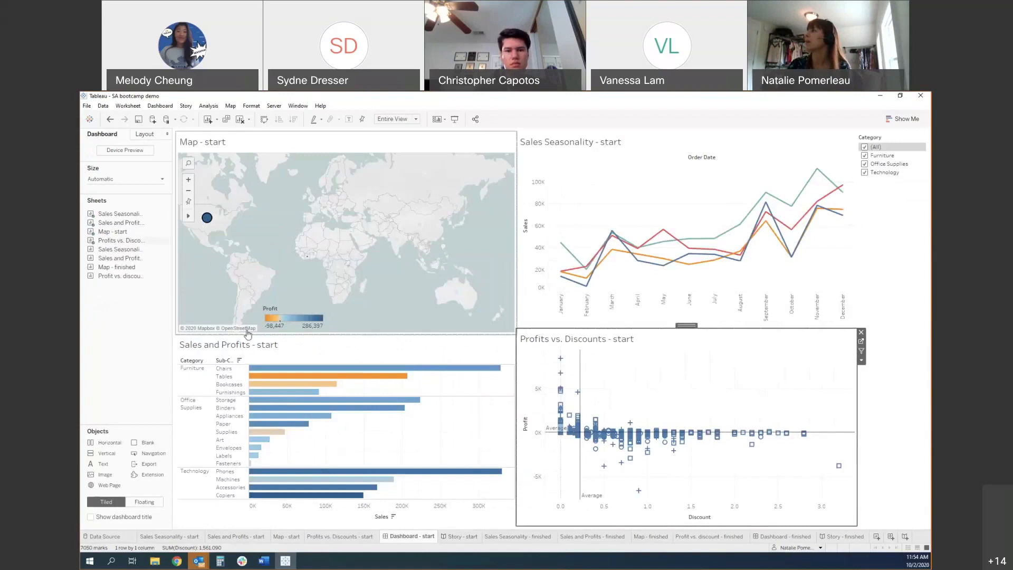
click(471, 350)
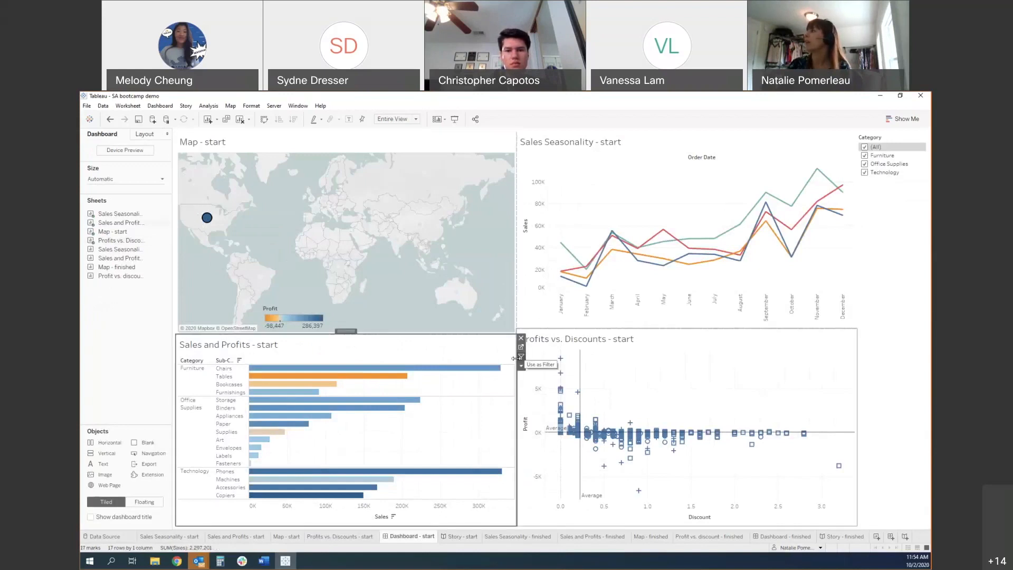
click(224, 376)
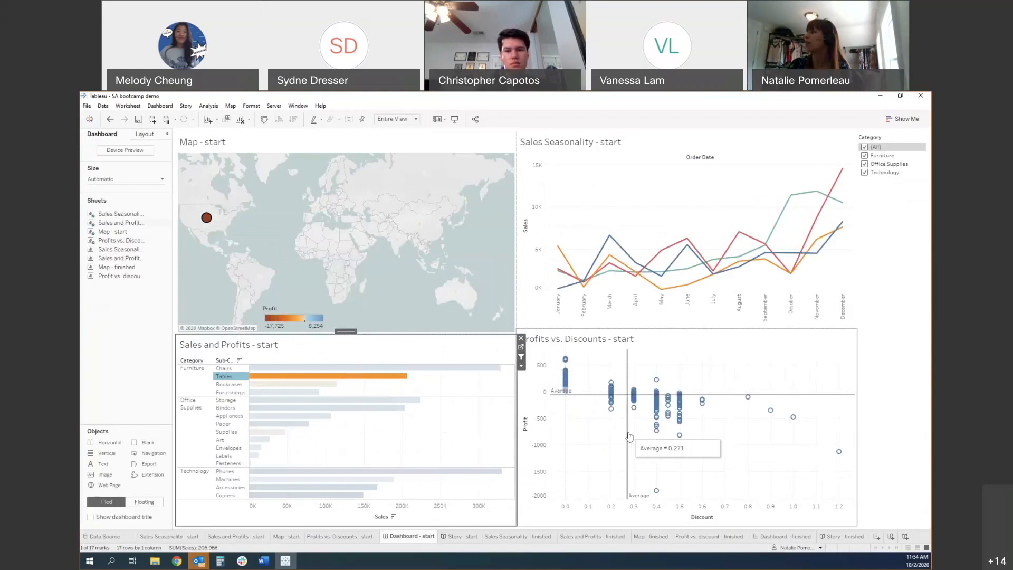
mouse_move(227, 380)
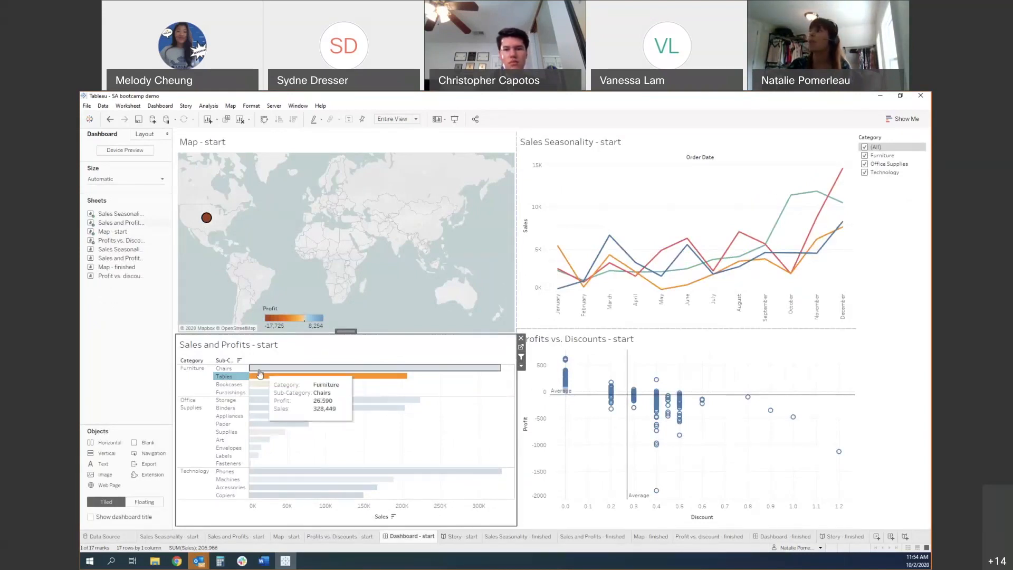
click(227, 377)
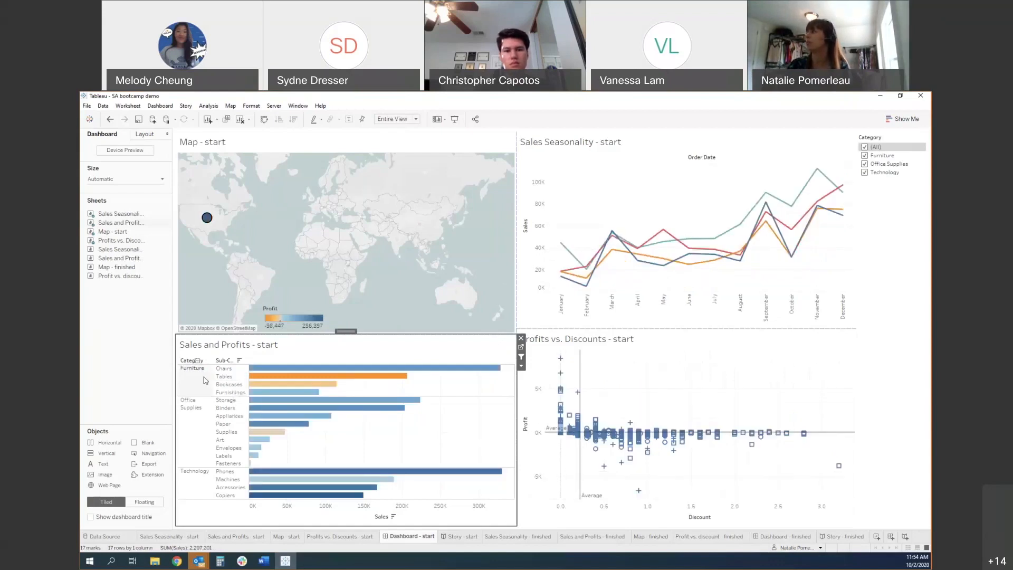
mouse_move(312, 481)
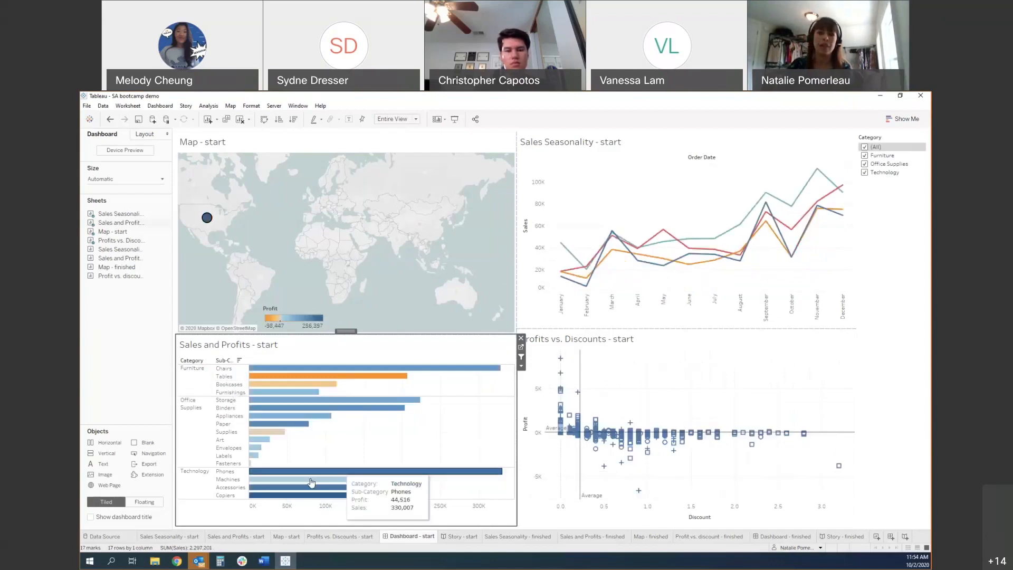
mouse_move(246, 486)
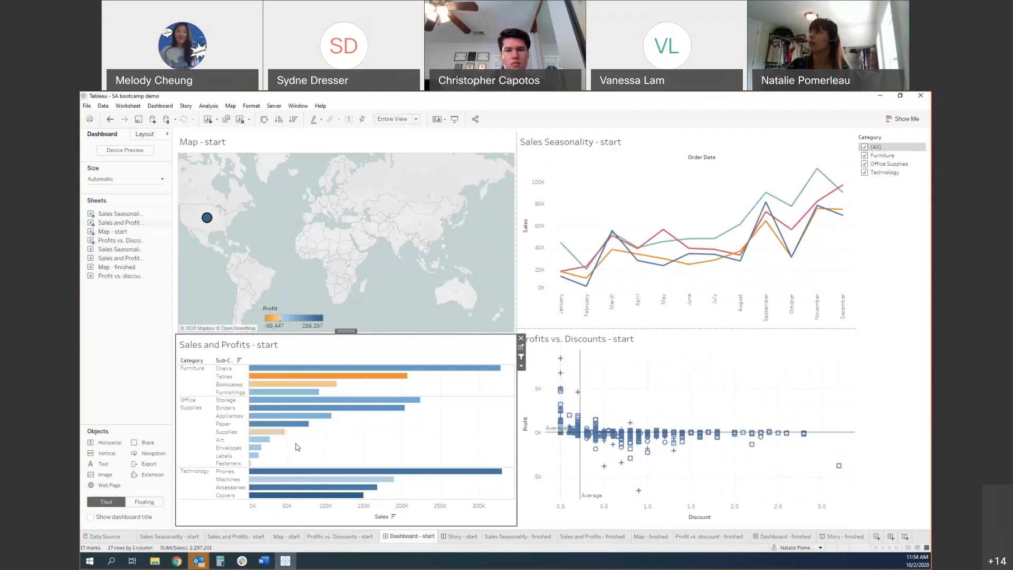
Clear the United States selection on the Map - start view so all dashboard charts include every country.
mouse_move(209, 222)
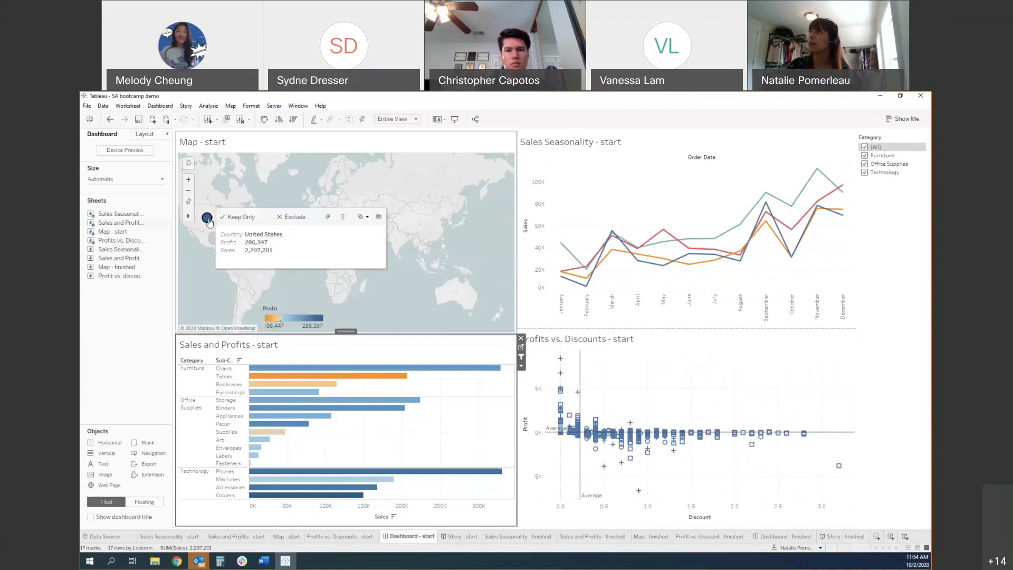
click(209, 221)
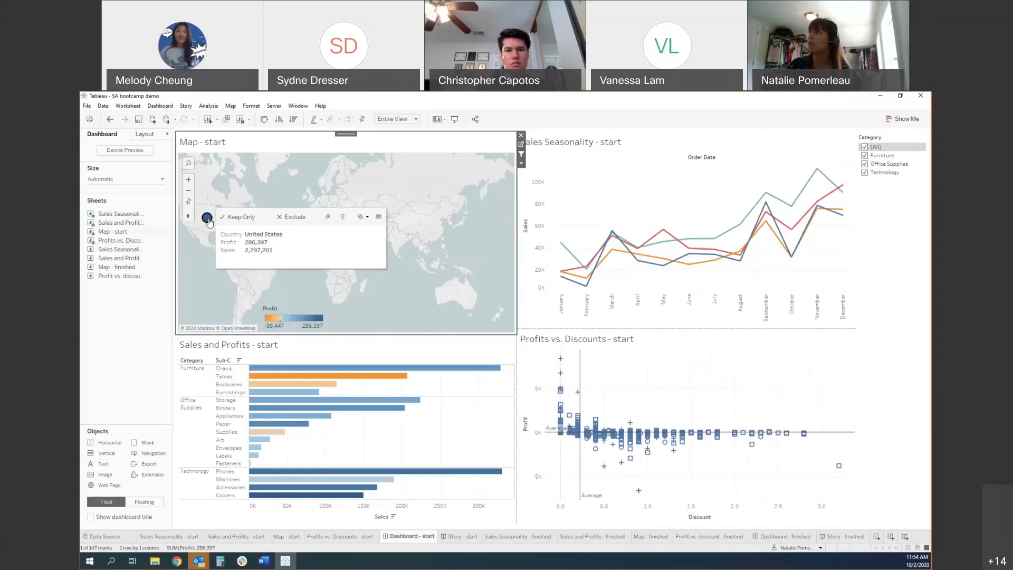
click(486, 323)
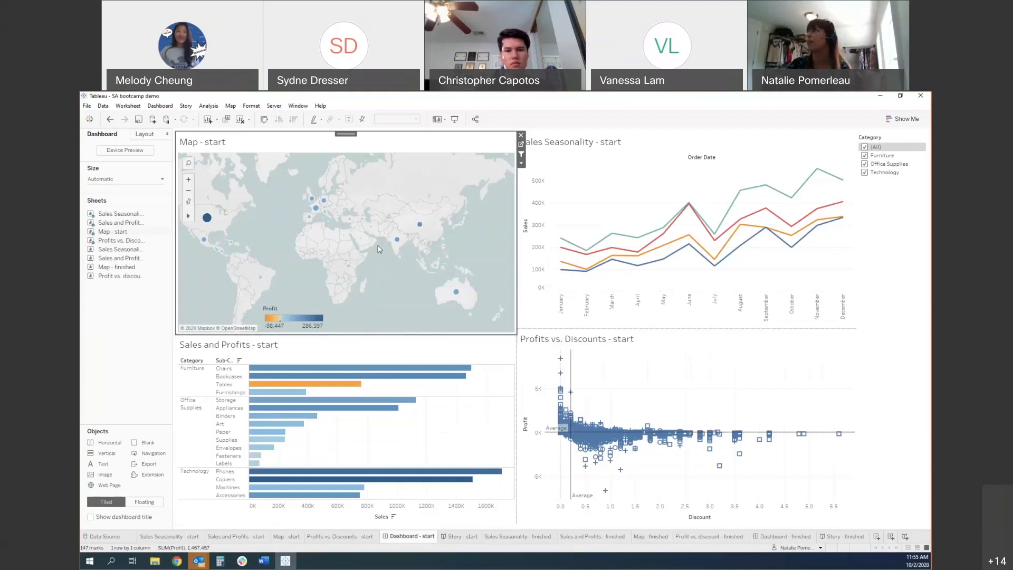
Publish the SA bootcamp demo workbook with all its sheets to Tableau Online, including the external data files.
click(273, 108)
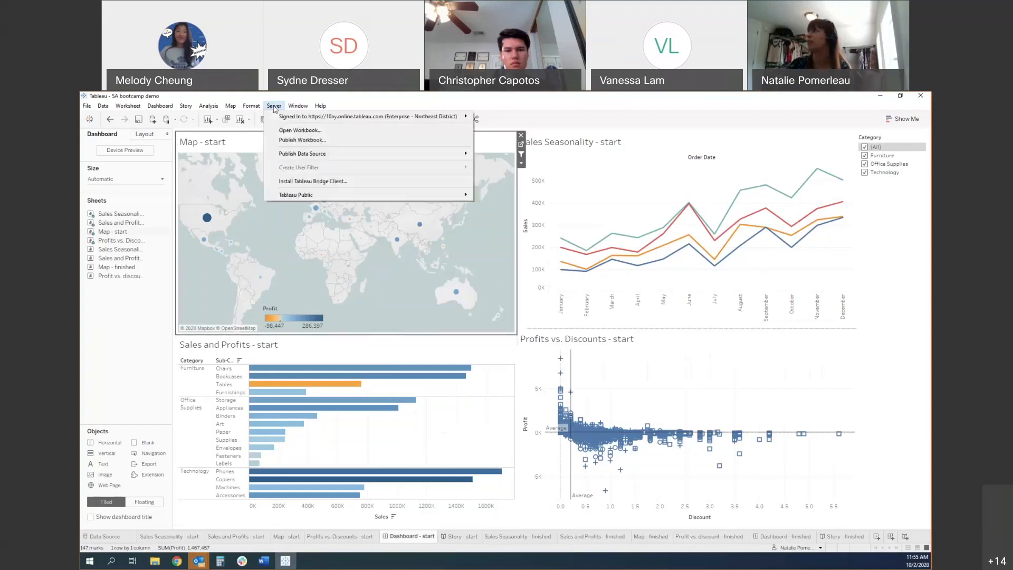
mouse_move(300, 194)
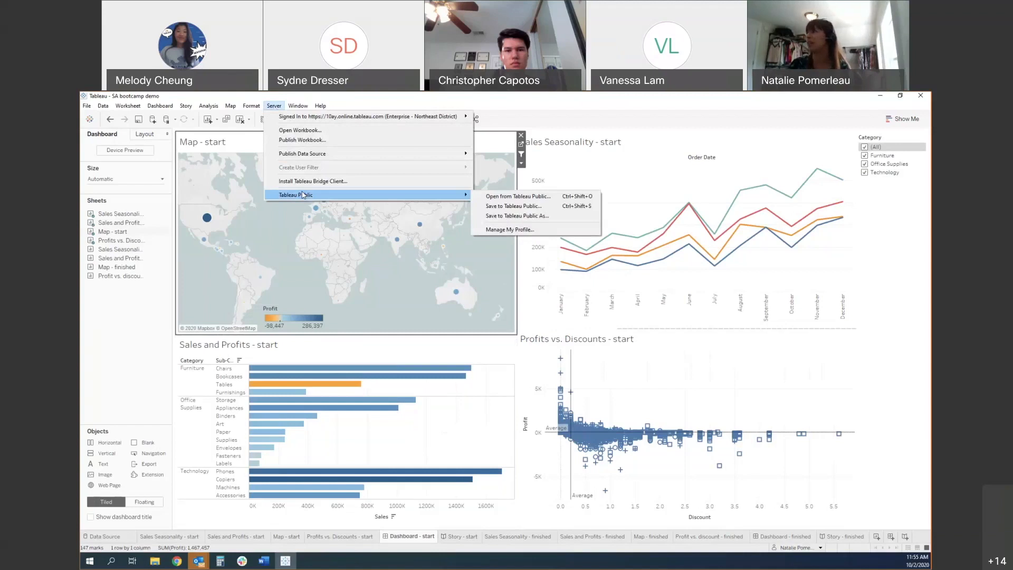
mouse_move(333, 116)
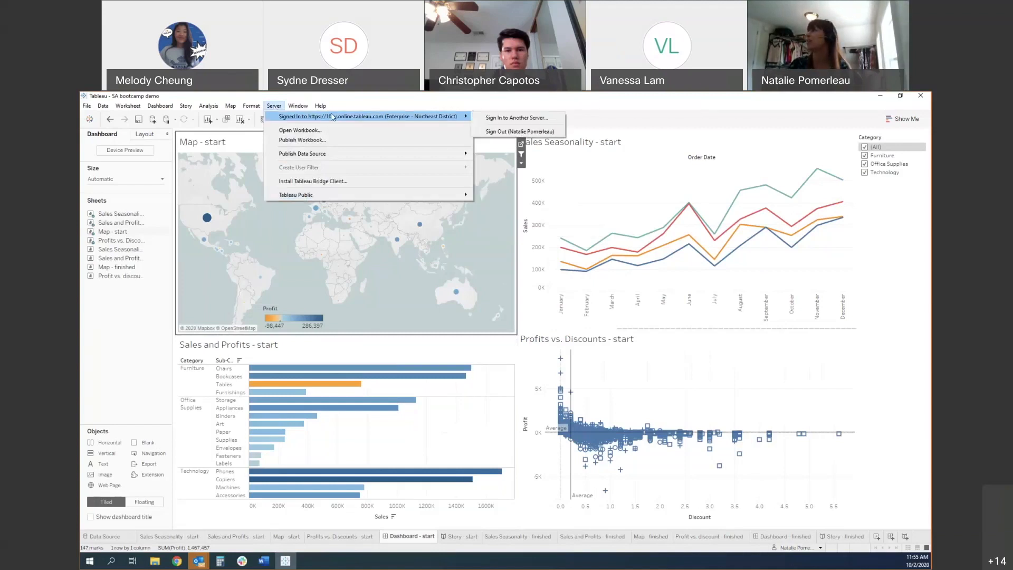
click(307, 140)
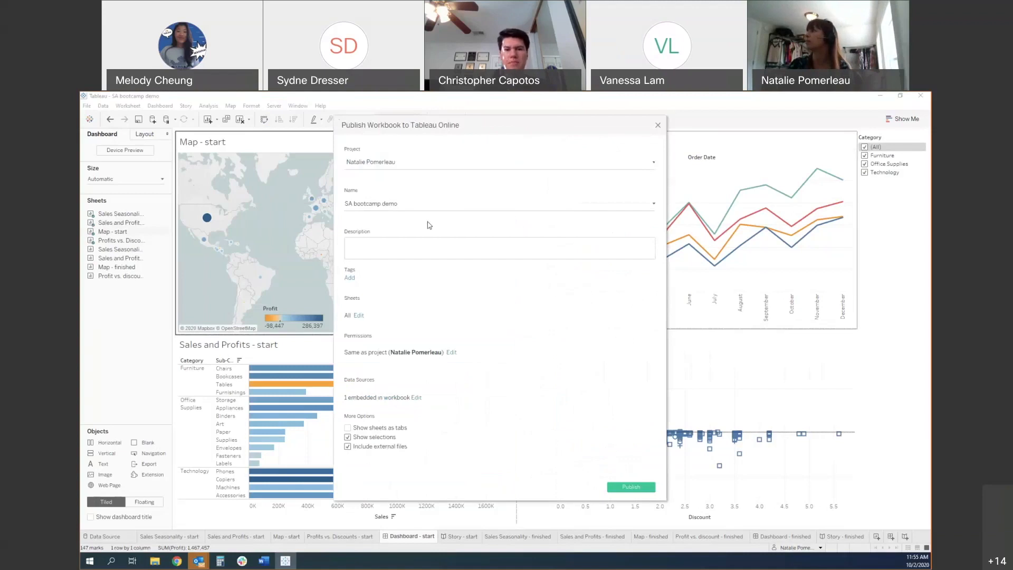
click(622, 488)
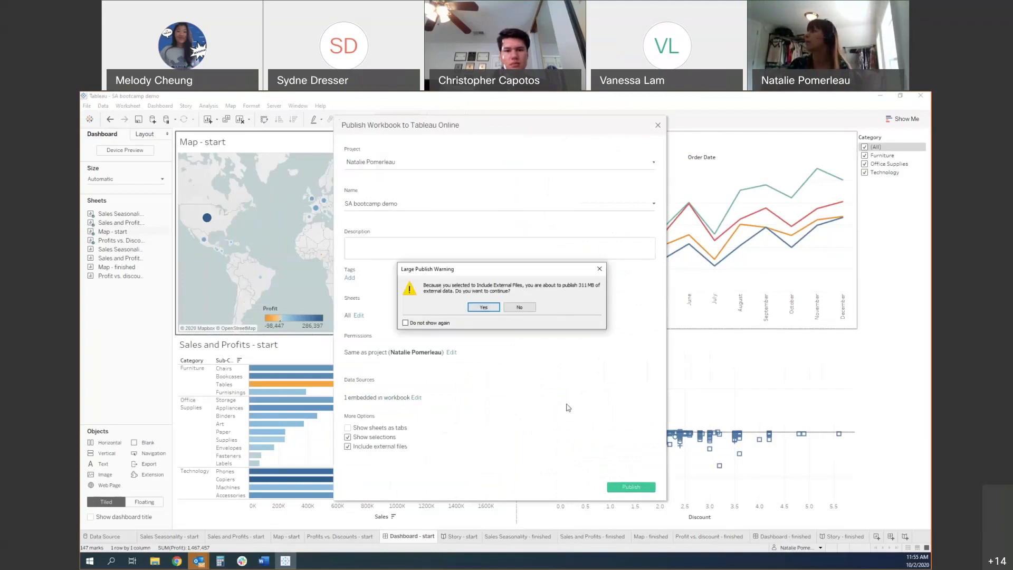
click(483, 307)
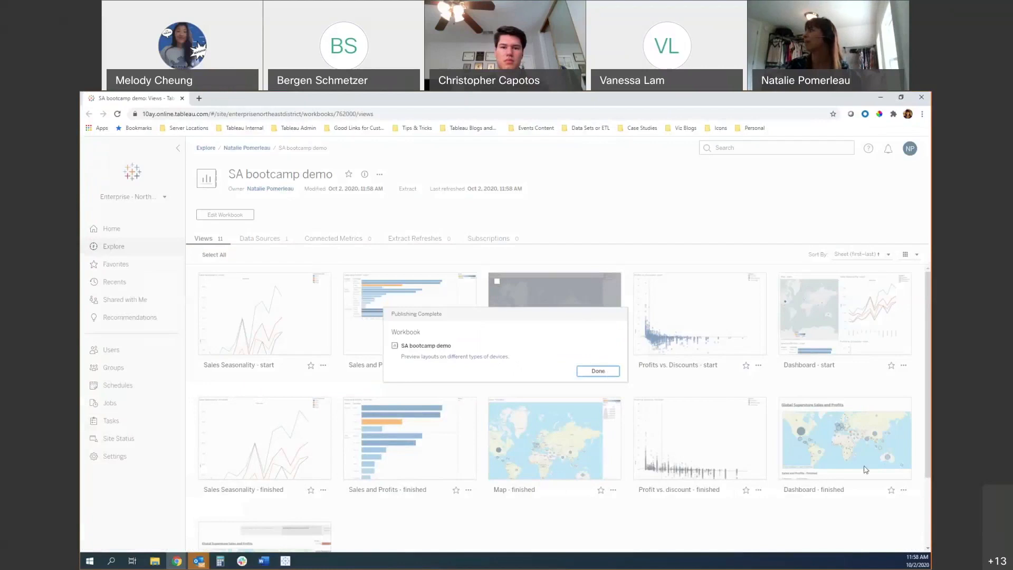
Close the publishing confirmation and open the published Dashboard - finished view in the browser.
click(593, 371)
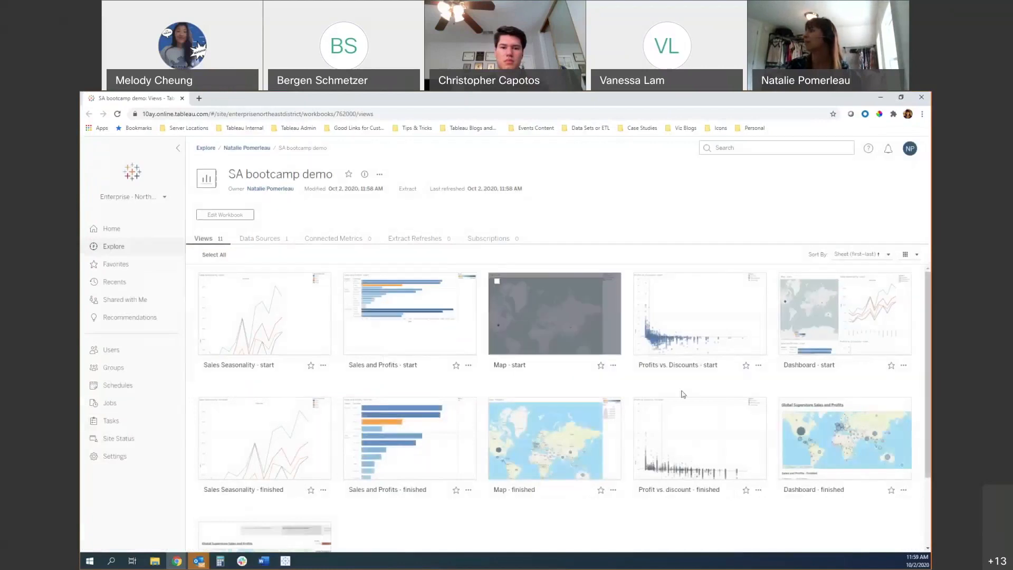
click(824, 448)
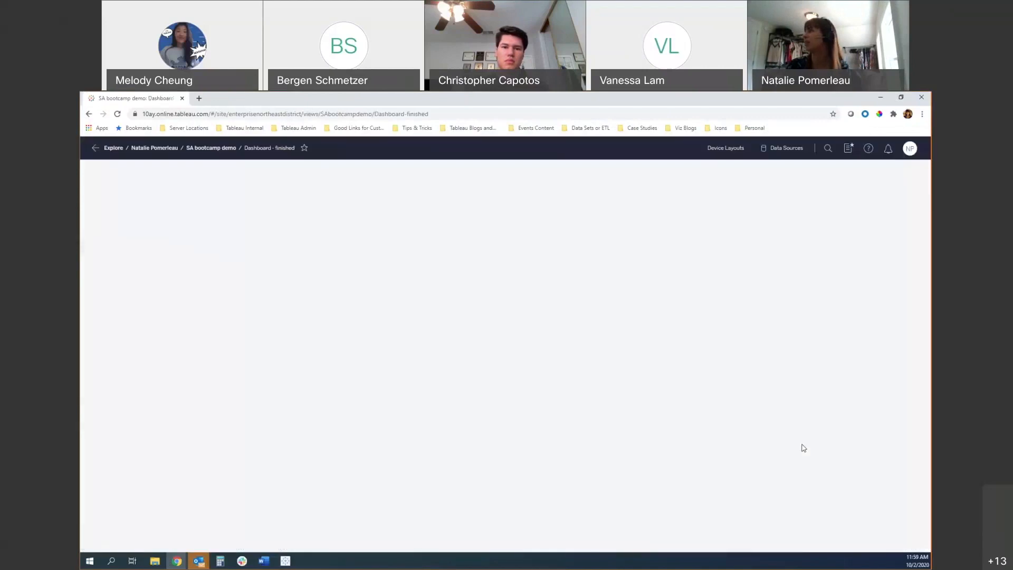